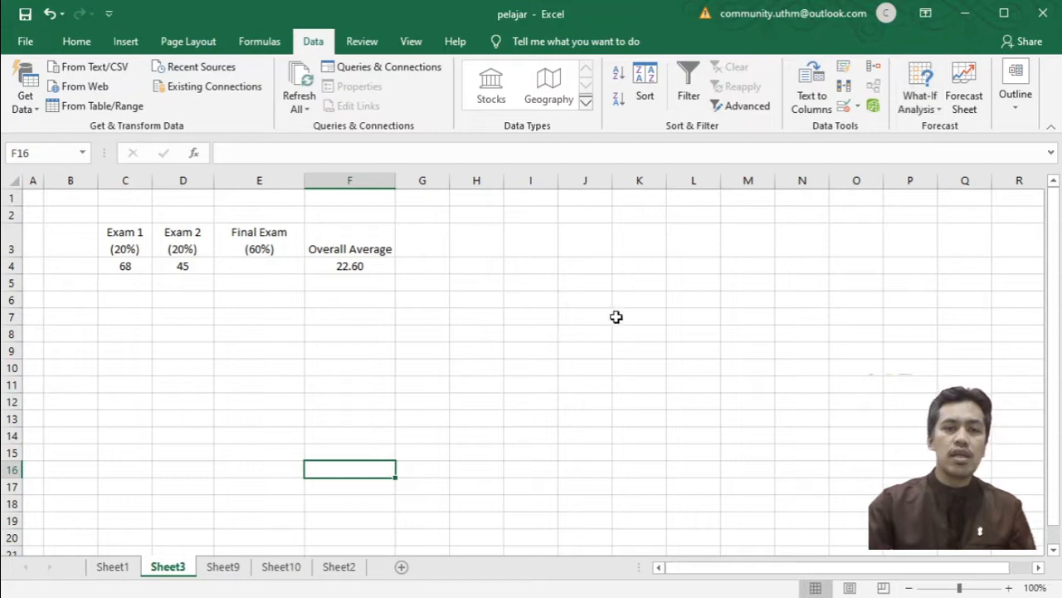
Examine the Exam 1, Exam 2 and Final Exam cells in row 4 and the Overall Average formula in F4.
{"action": "left_click", "coordinate": [446, 349]}
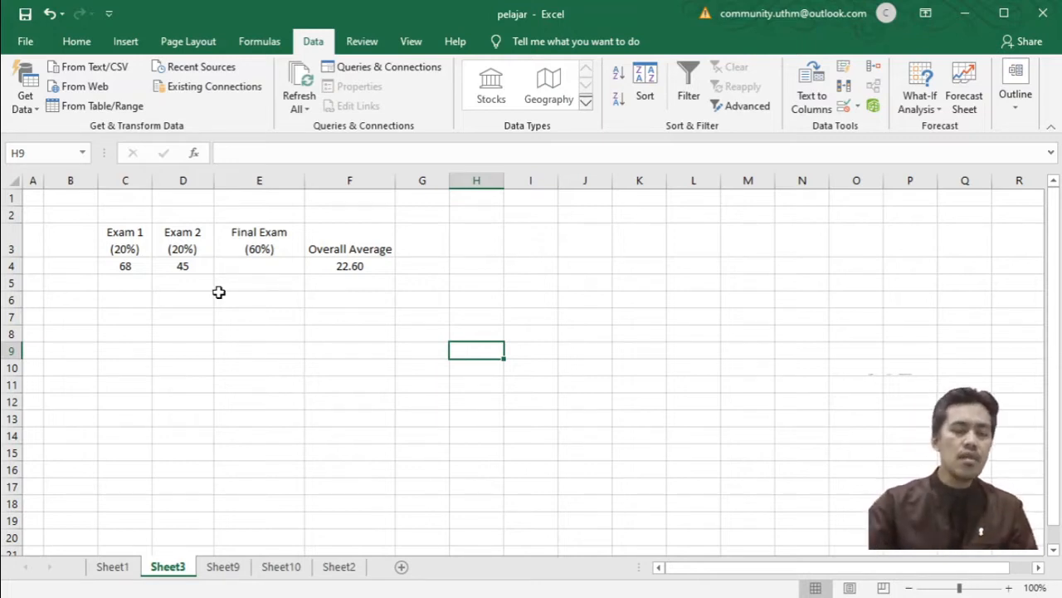
{"action": "left_click", "coordinate": [134, 270]}
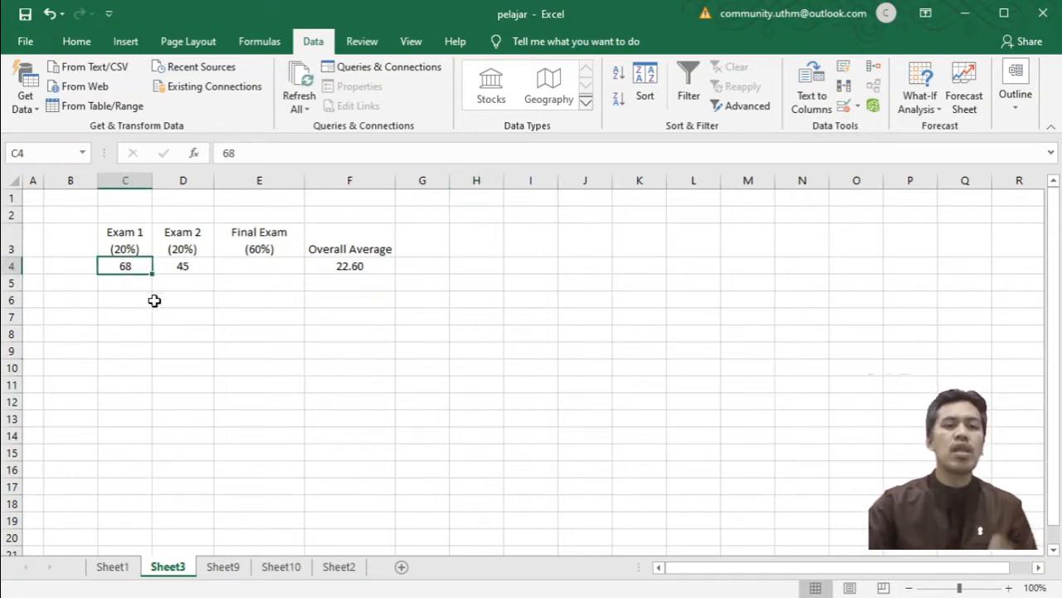
{"action": "left_click", "coordinate": [184, 270]}
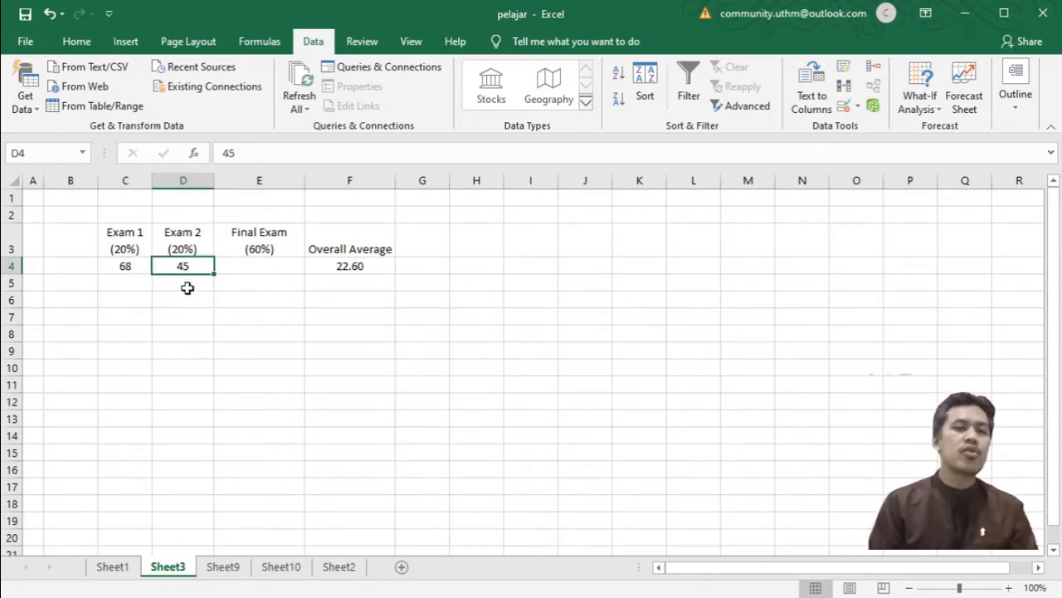
{"action": "left_click", "coordinate": [243, 271]}
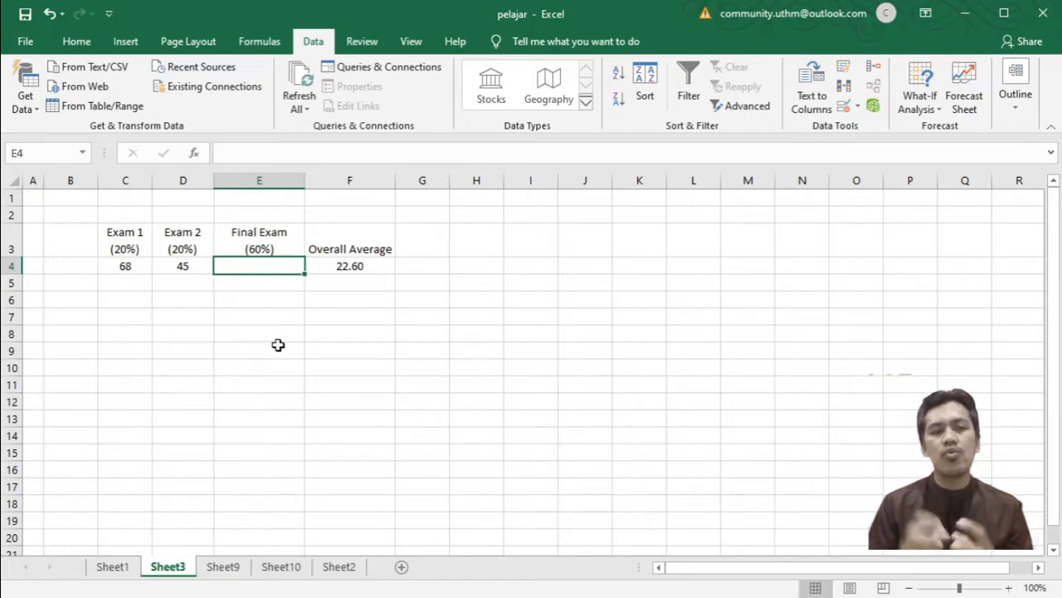
{"action": "left_click", "coordinate": [342, 268]}
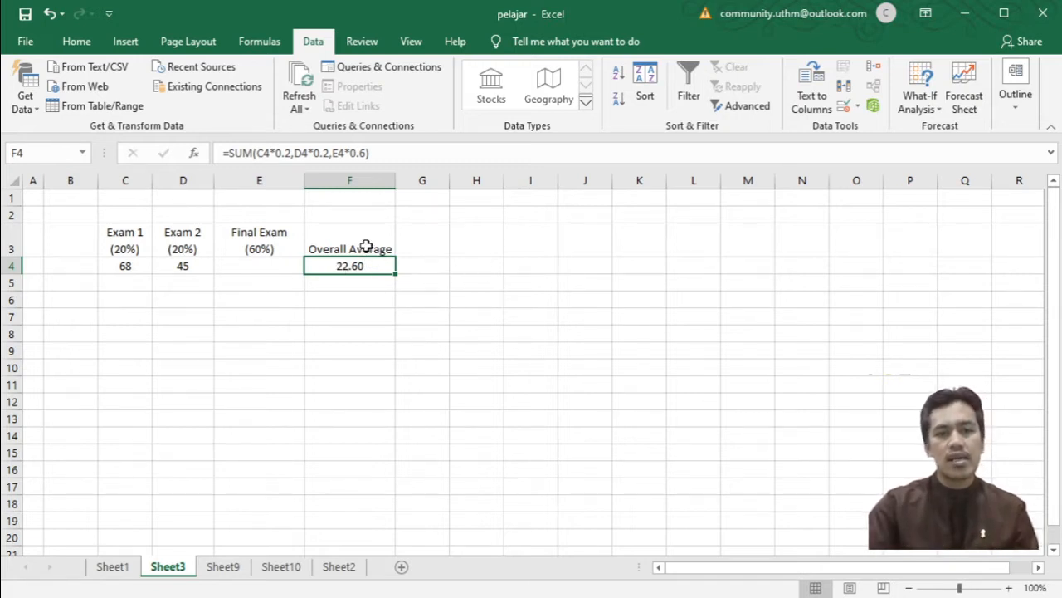
Enter the pass-mark note "Markah lulus = 40" in cell F7, below the Overall Average.
{"action": "left_click", "coordinate": [373, 320]}
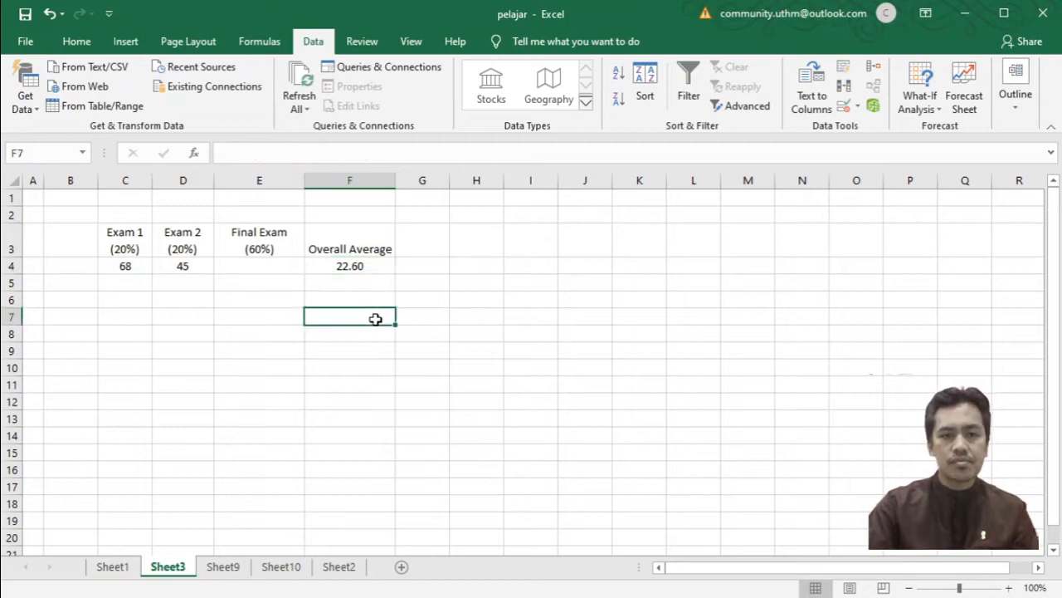
{"action": "type", "text": "Markat"}
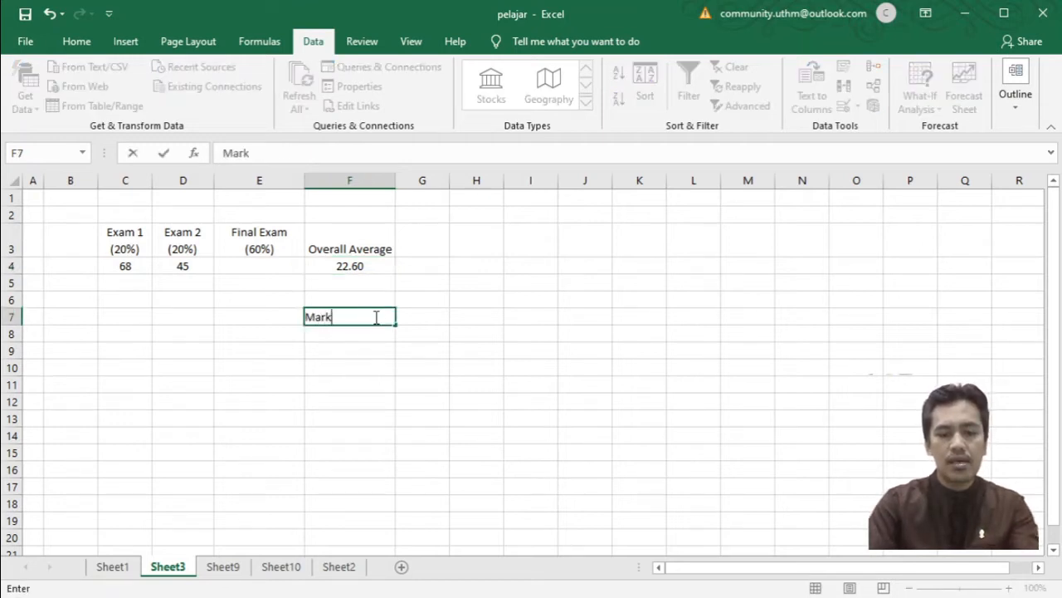
{"action": "key", "text": "BackSpace"}
{"action": "key", "text": "BackSpace"}
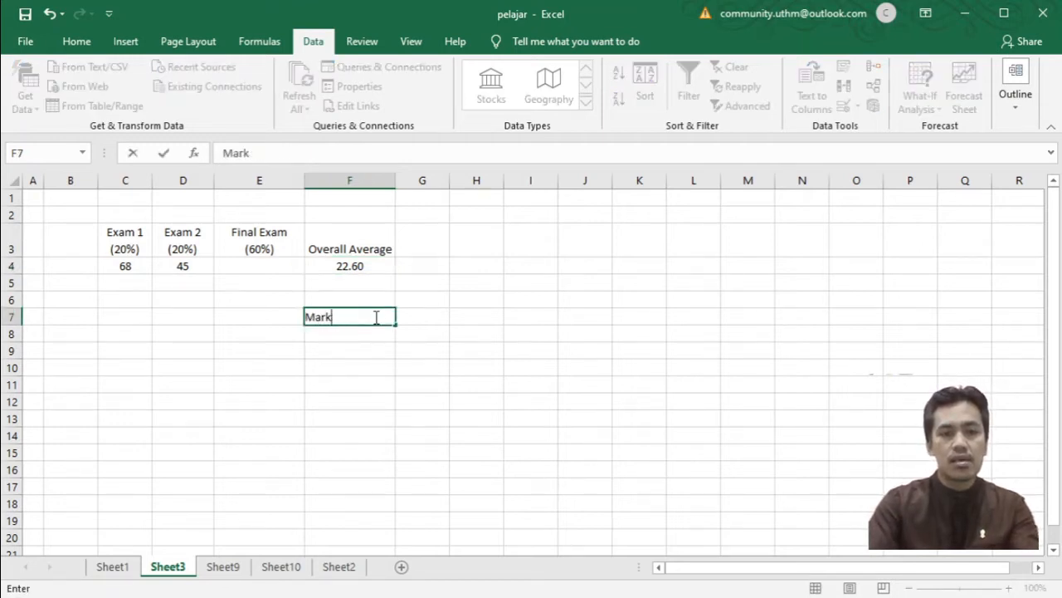
{"action": "type", "text": "ah lul"}
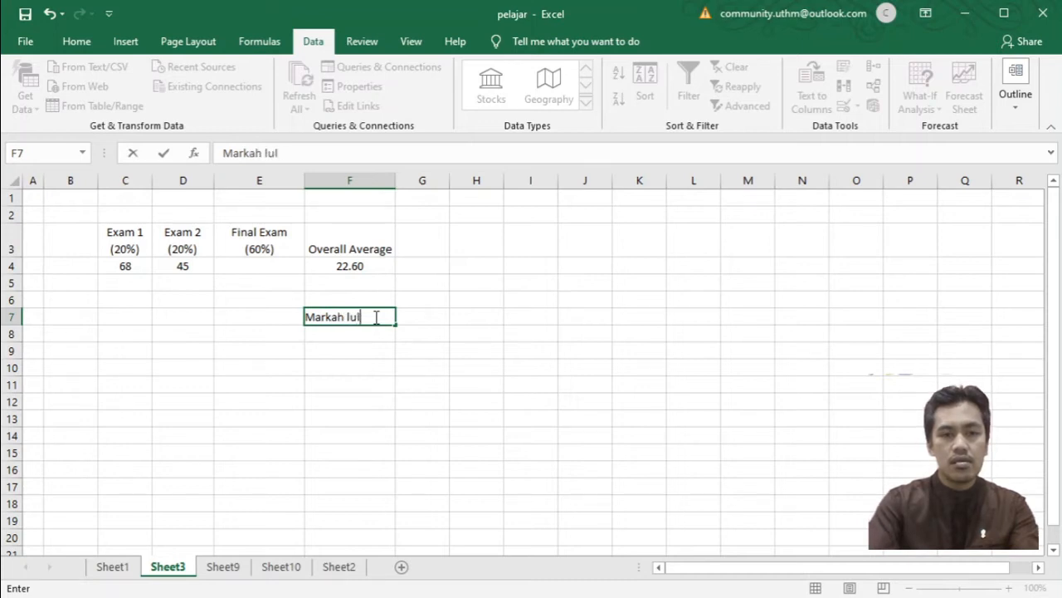
{"action": "type", "text": "us"}
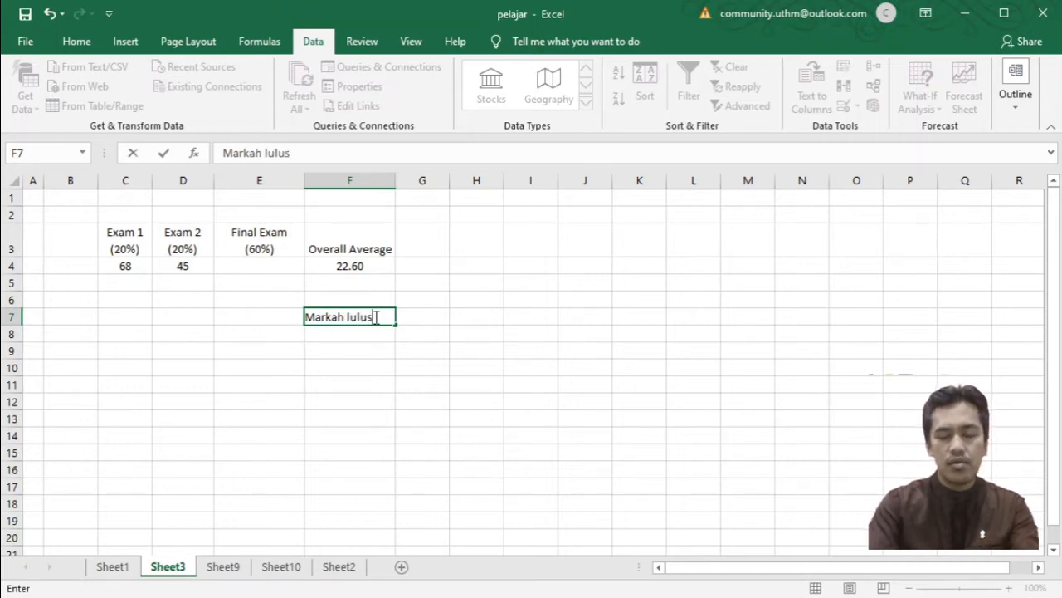
{"action": "type", "text": " +"}
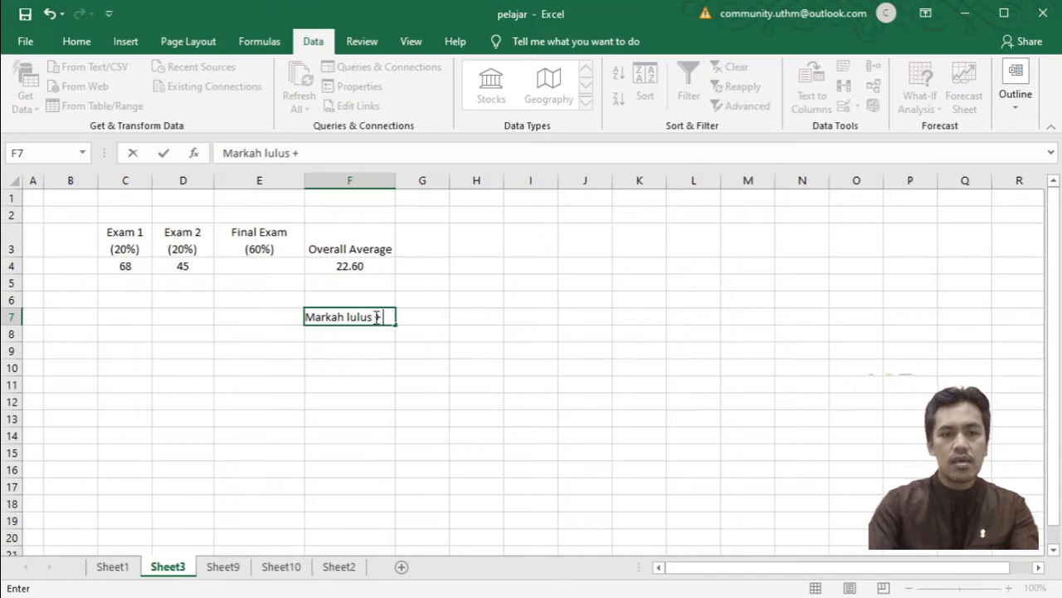
{"action": "type", "text": " 40"}
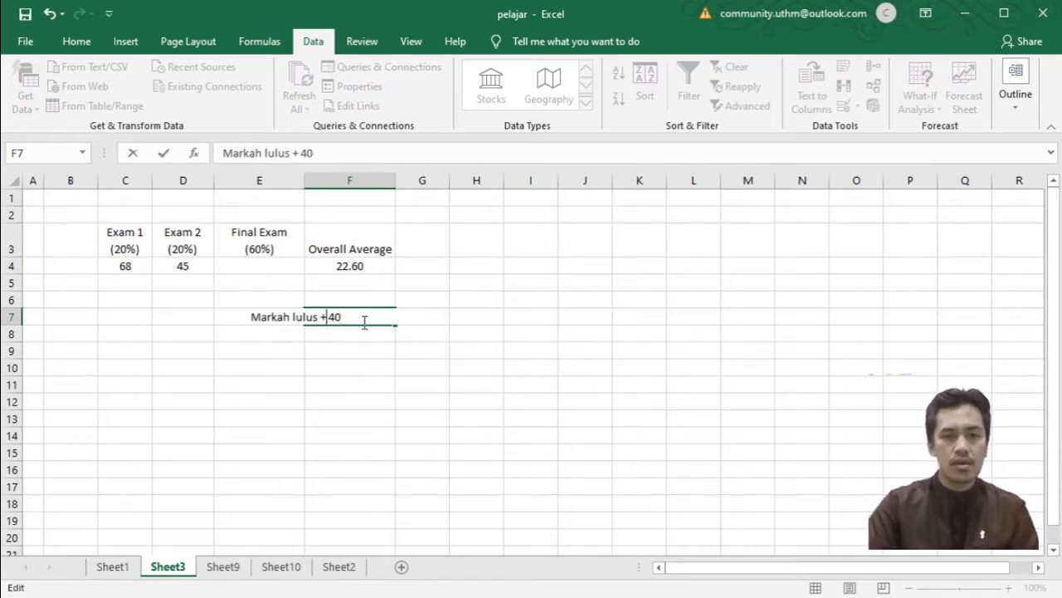
{"action": "left_click", "coordinate": [328, 322]}
{"action": "key", "text": "BackSpace"}
{"action": "key", "text": "BackSpace"}
{"action": "type", "text": "="}
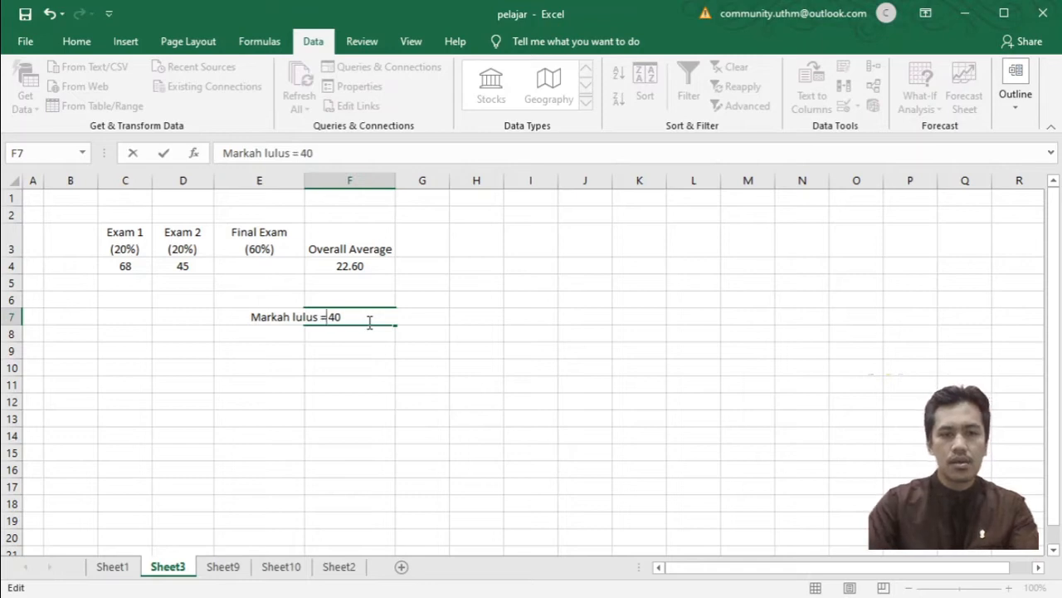
{"action": "key", "text": "Return"}
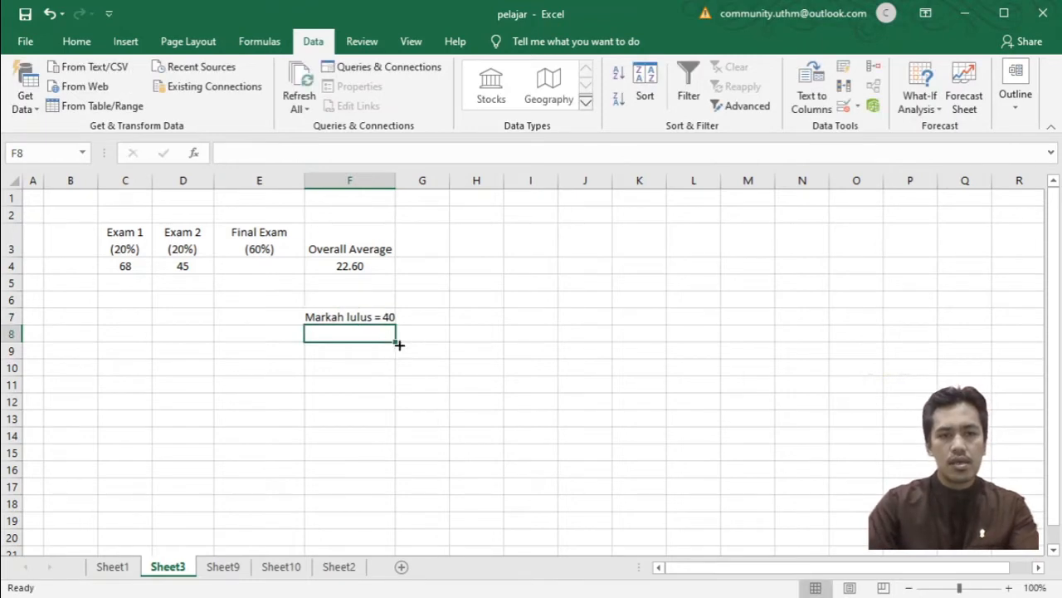
Add the grade A note "Kalau Grred A = 80" in cell F8, under the pass-mark note.
{"action": "type", "text": "Kalau "}
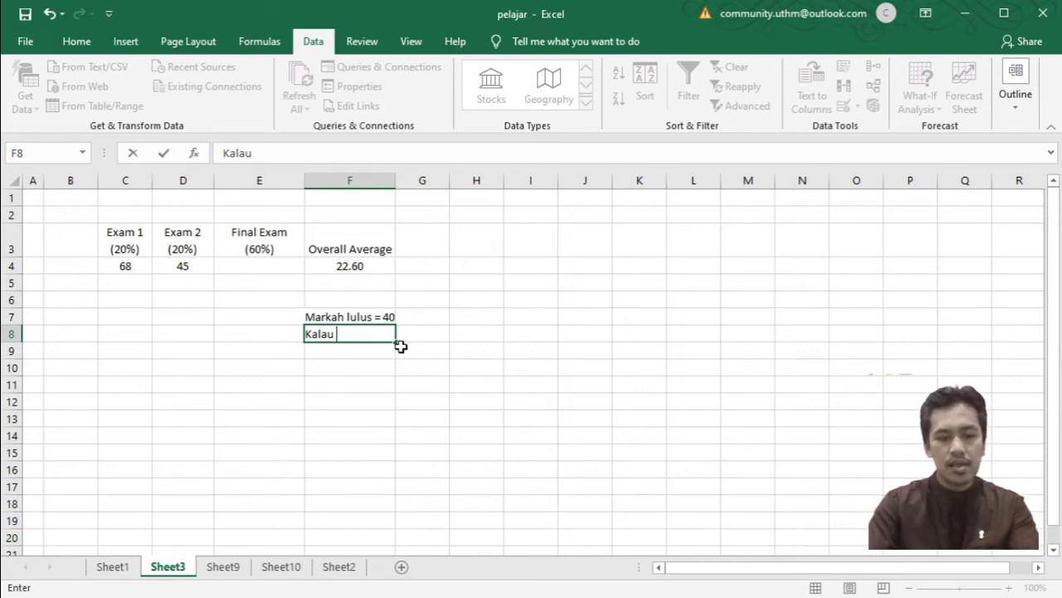
{"action": "type", "text": "Grred "}
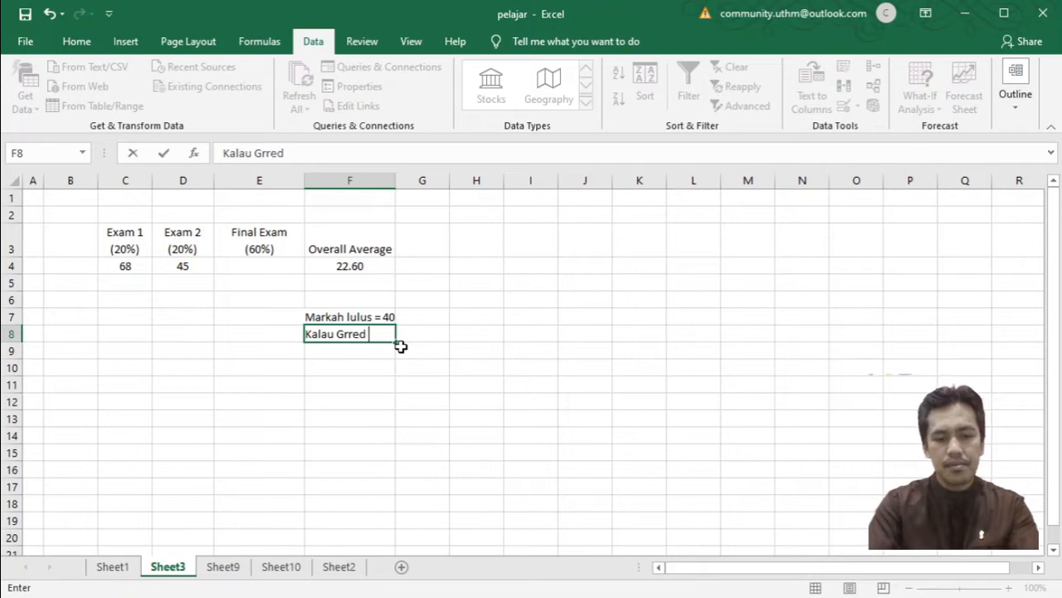
{"action": "type", "text": "A = "}
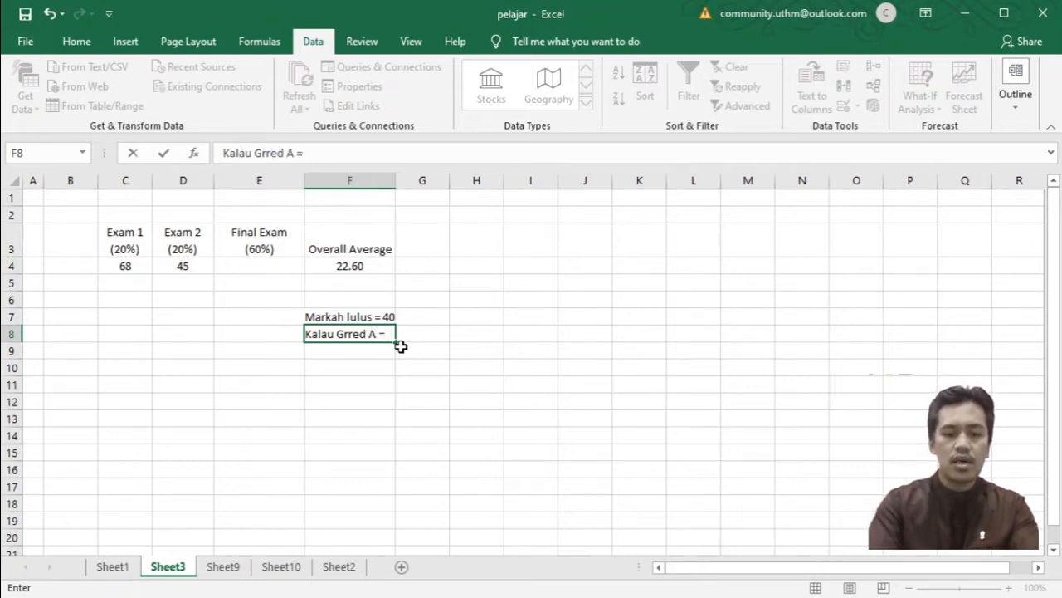
{"action": "type", "text": "80"}
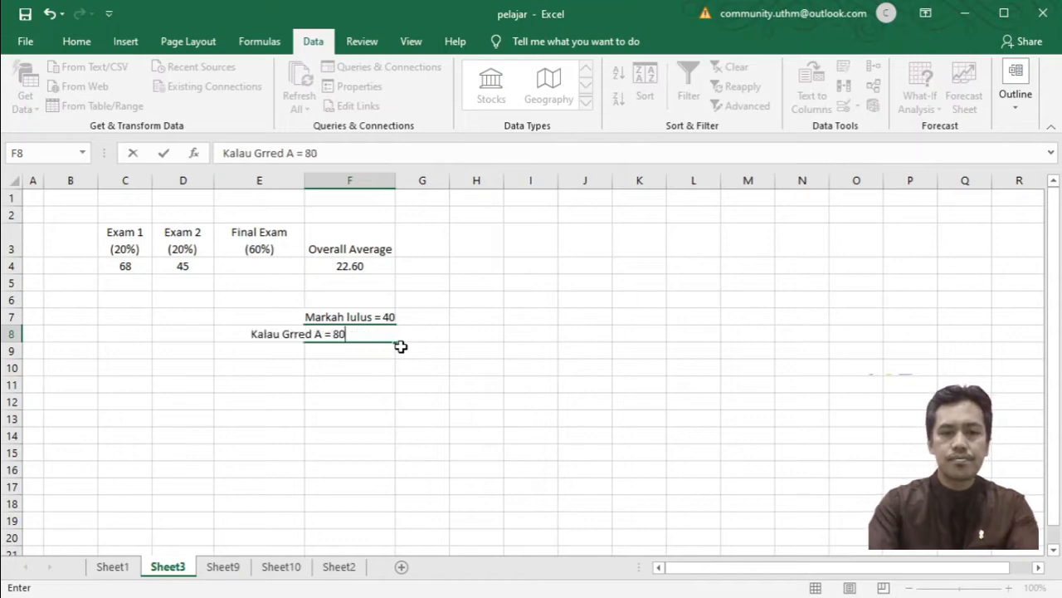
{"action": "key", "text": "Return"}
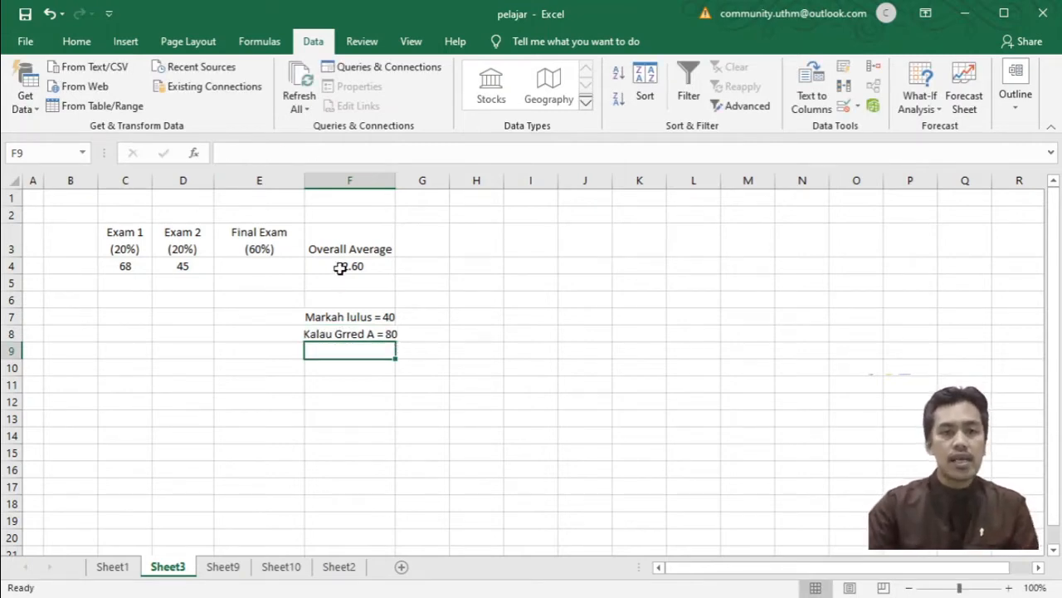
Examine how the weighted SUM formula in F4 combines the two exam marks with the empty Final Exam cell E4.
{"action": "left_click", "coordinate": [224, 268]}
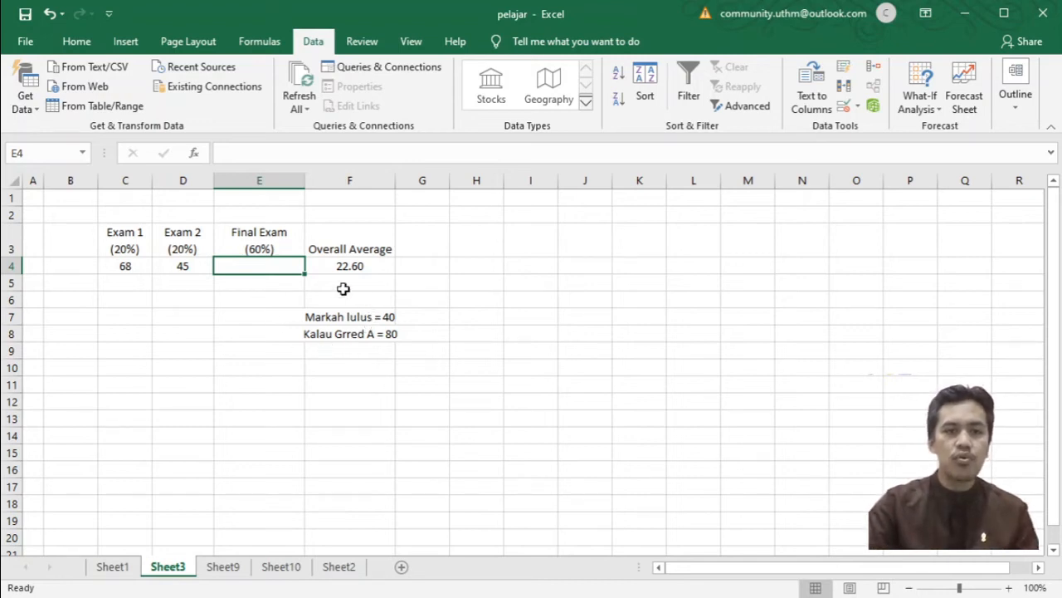
{"action": "left_click", "coordinate": [279, 282]}
{"action": "left_click", "coordinate": [280, 267]}
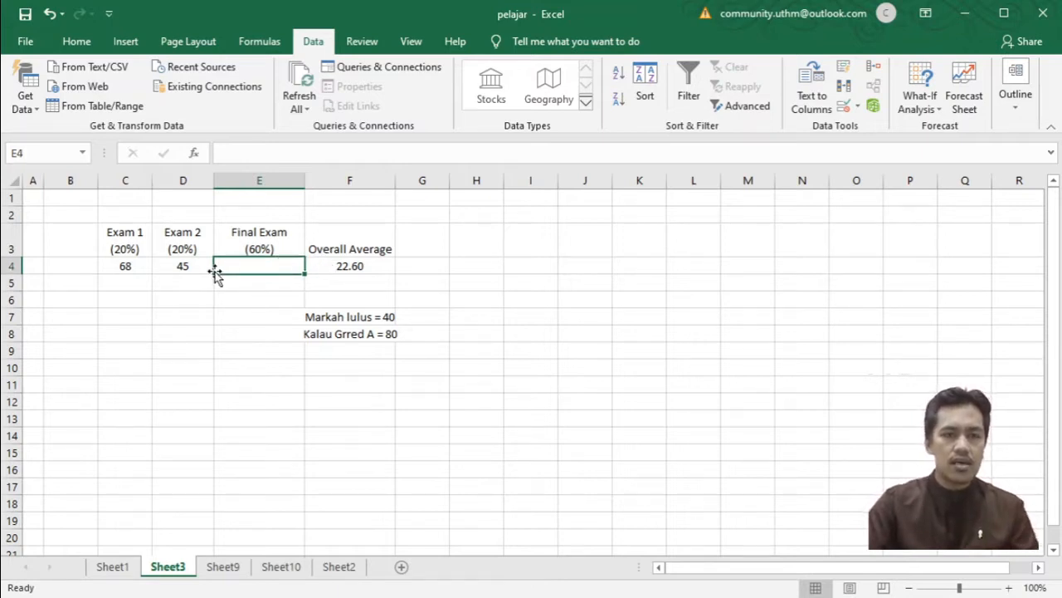
{"action": "left_click", "coordinate": [343, 268]}
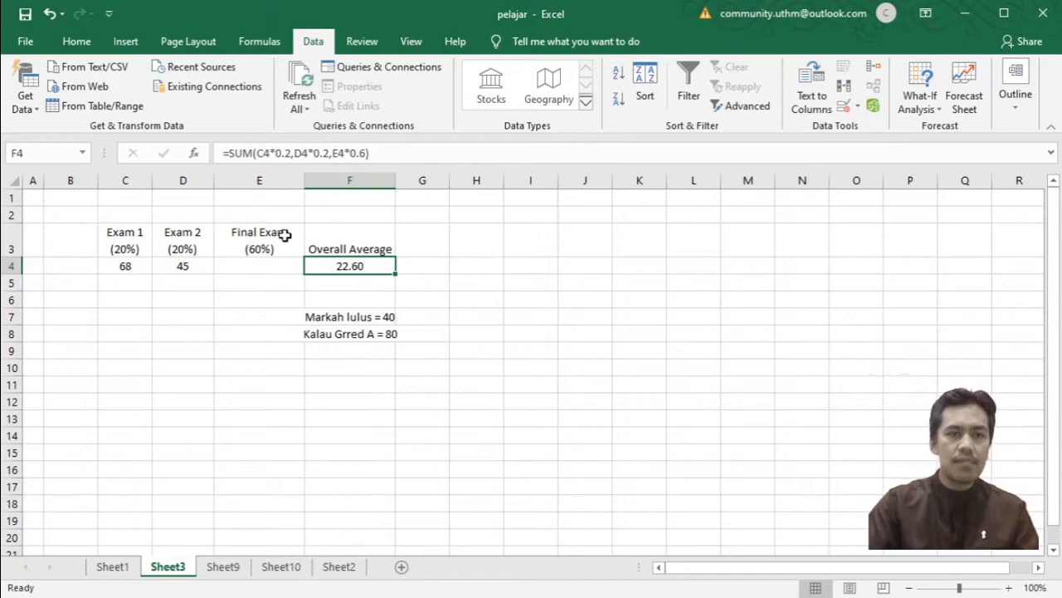
{"action": "left_click", "coordinate": [128, 269]}
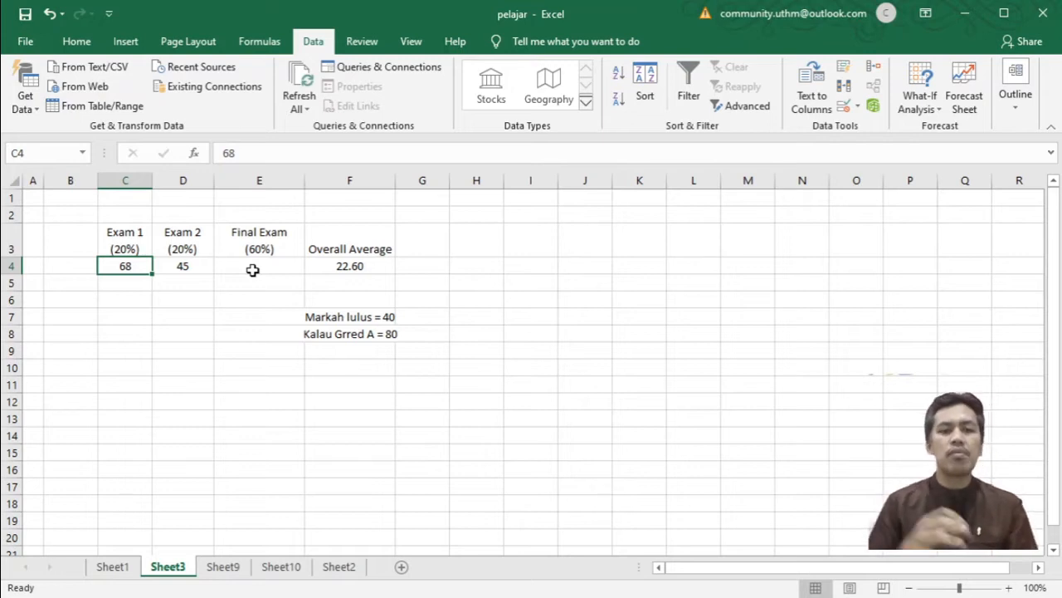
{"action": "left_click", "coordinate": [338, 266]}
{"action": "double_click", "coordinate": [338, 265]}
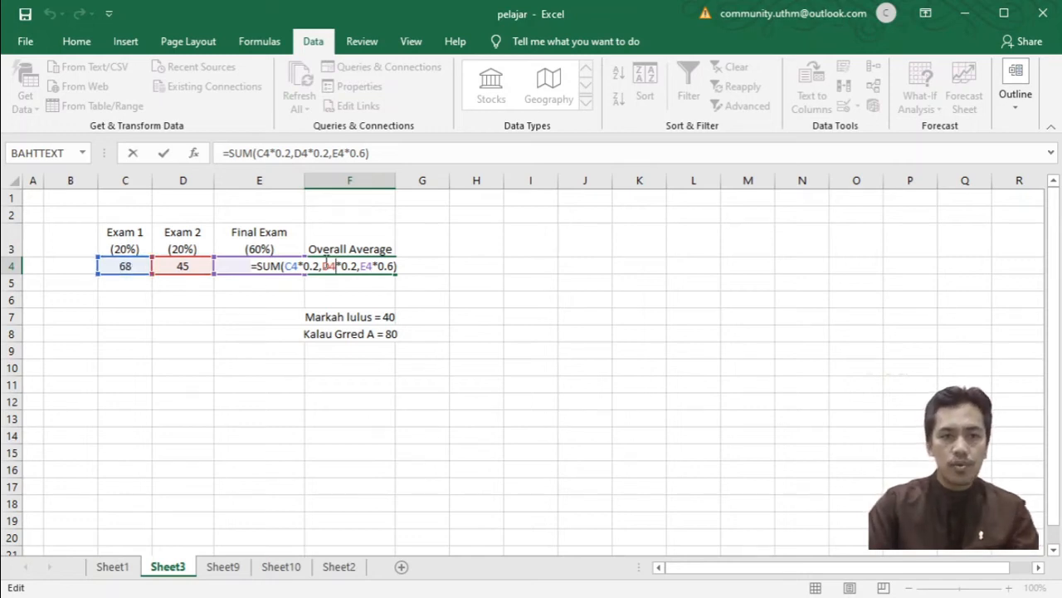
{"action": "left_click_drag", "start_coordinate": [323, 266], "coordinate": [394, 267]}
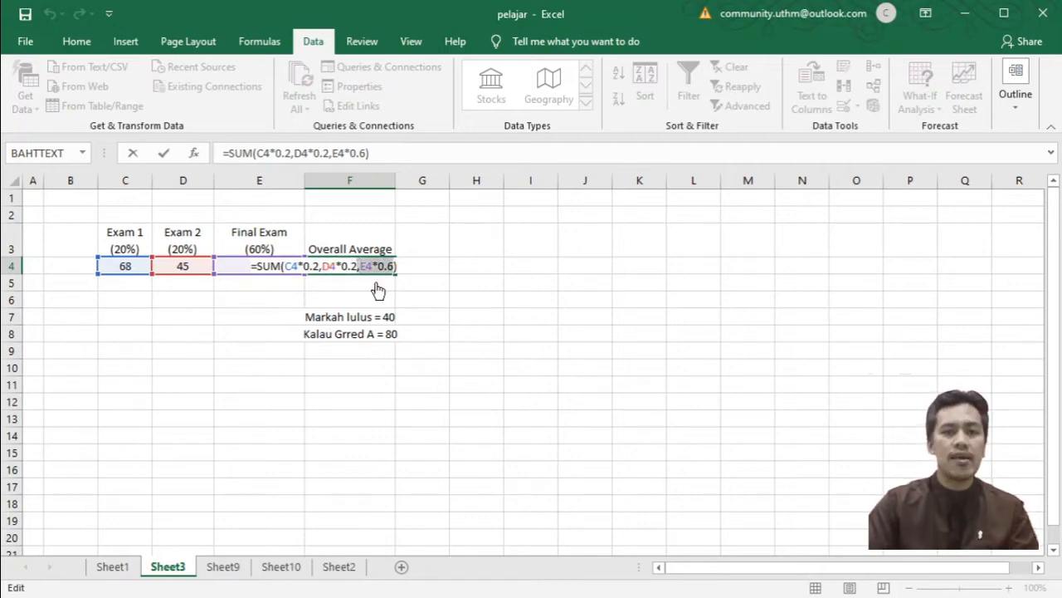
{"action": "left_click_drag", "start_coordinate": [257, 266], "coordinate": [279, 263]}
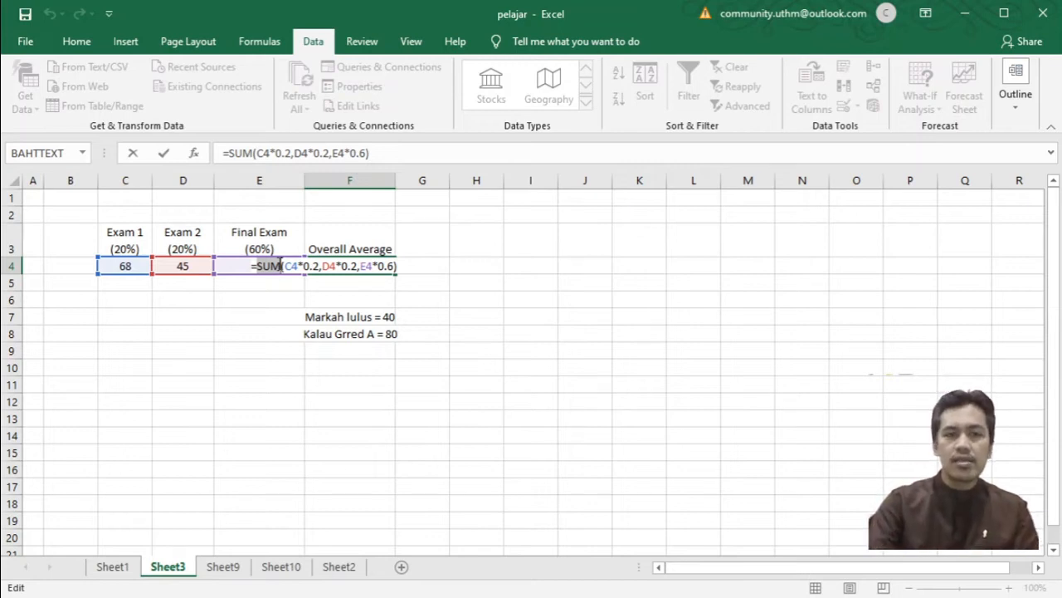
{"action": "key", "text": "Return"}
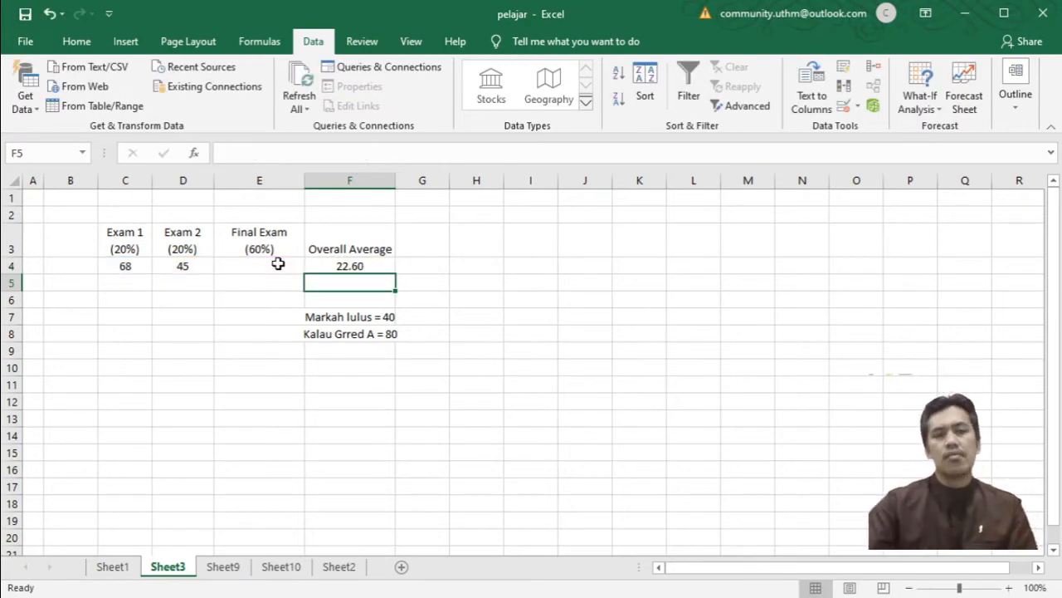
{"action": "left_click", "coordinate": [278, 263]}
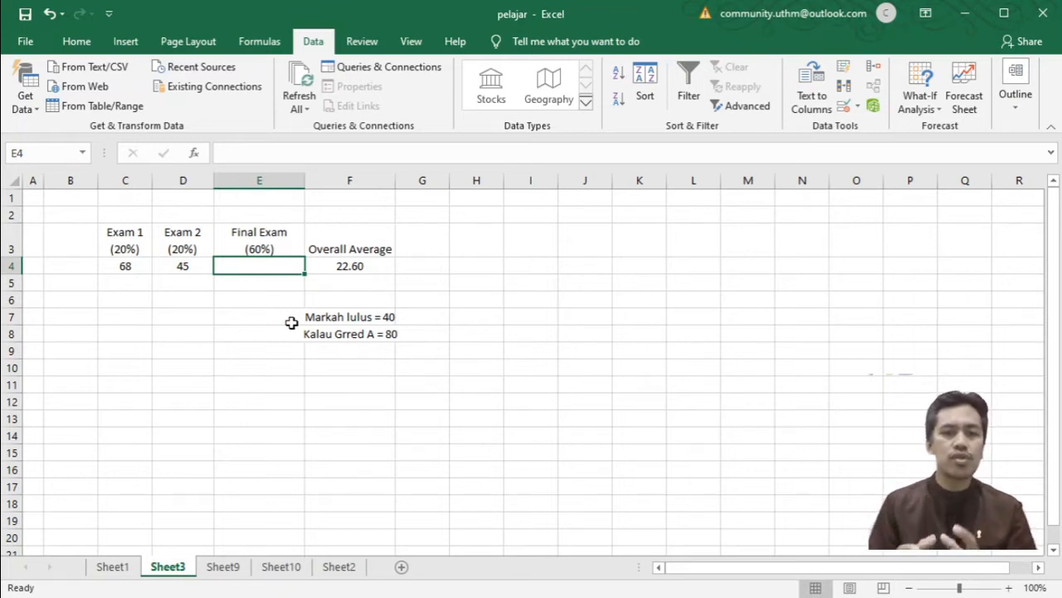
{"action": "left_click", "coordinate": [349, 266]}
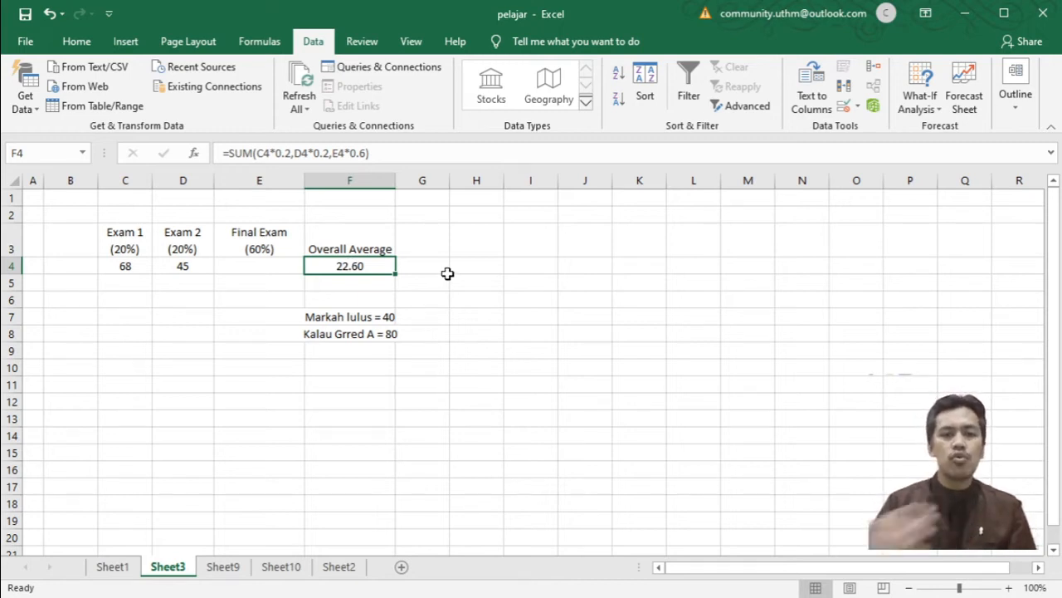
{"action": "left_click", "coordinate": [364, 320]}
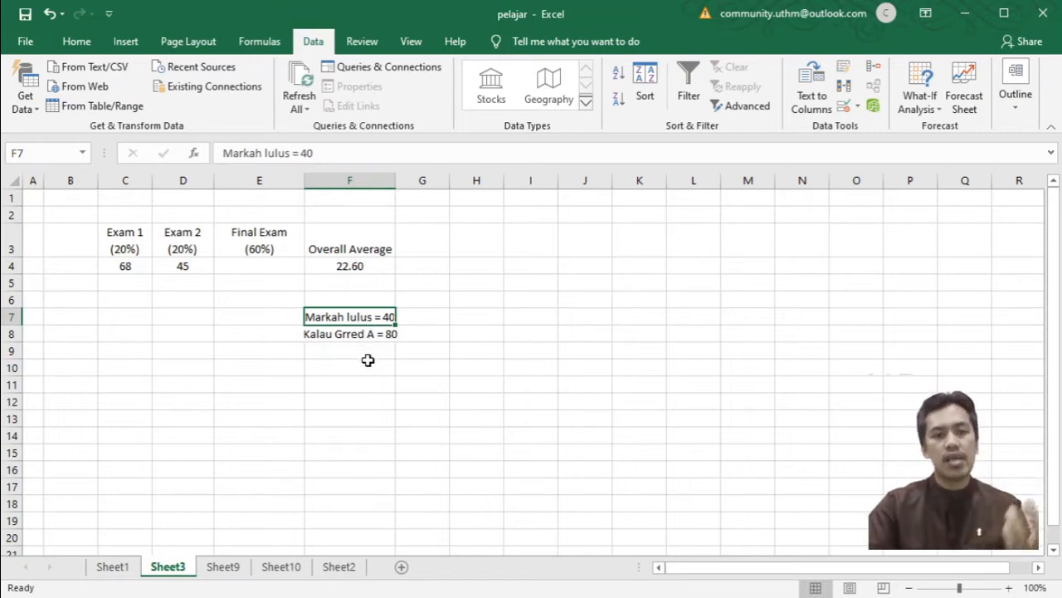
Correct the misspelled "Grred" in cell F8 so the note reads "Kalau Gred A = 80".
{"action": "double_click", "coordinate": [366, 334]}
{"action": "key", "text": "Left"}
{"action": "key", "text": "Left"}
{"action": "key", "text": "Left"}
{"action": "key", "text": "Left"}
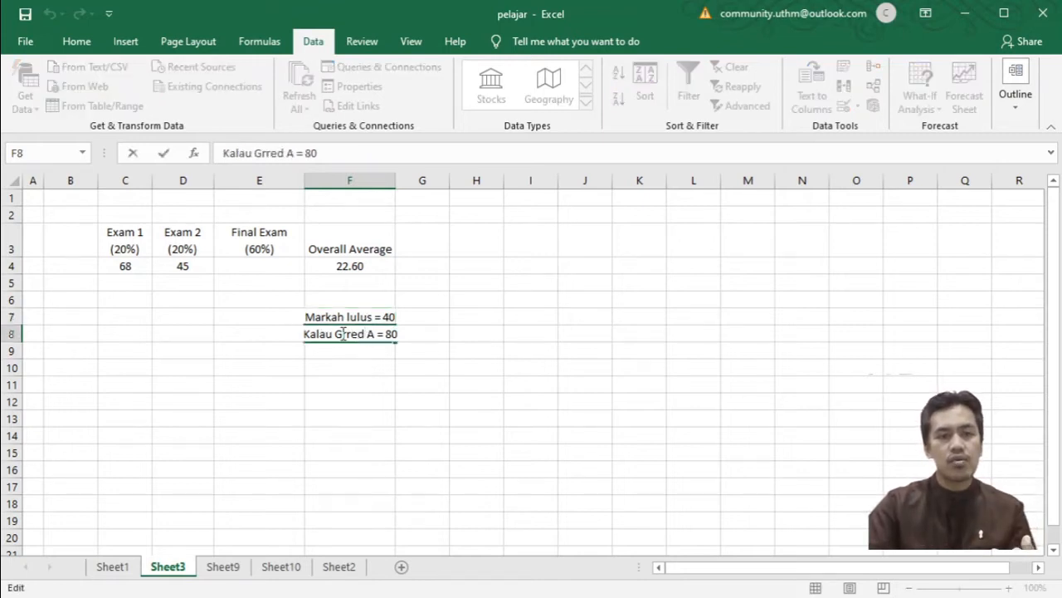
{"action": "key", "text": "Delete"}
{"action": "key", "text": "Return"}
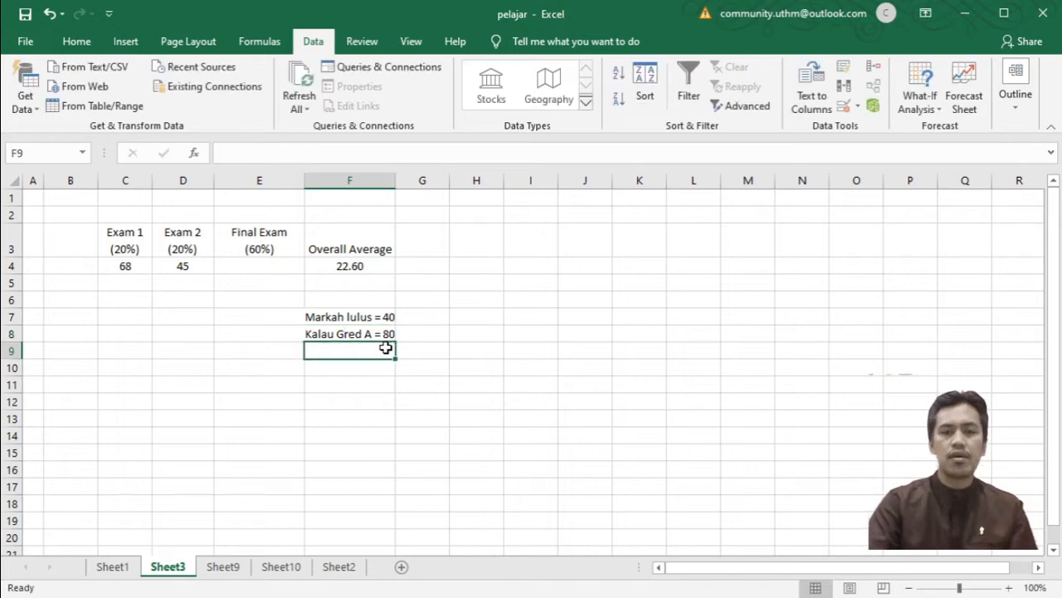
Enter a trial Final Exam mark of 100 in cell E4.
{"action": "left_click", "coordinate": [245, 264]}
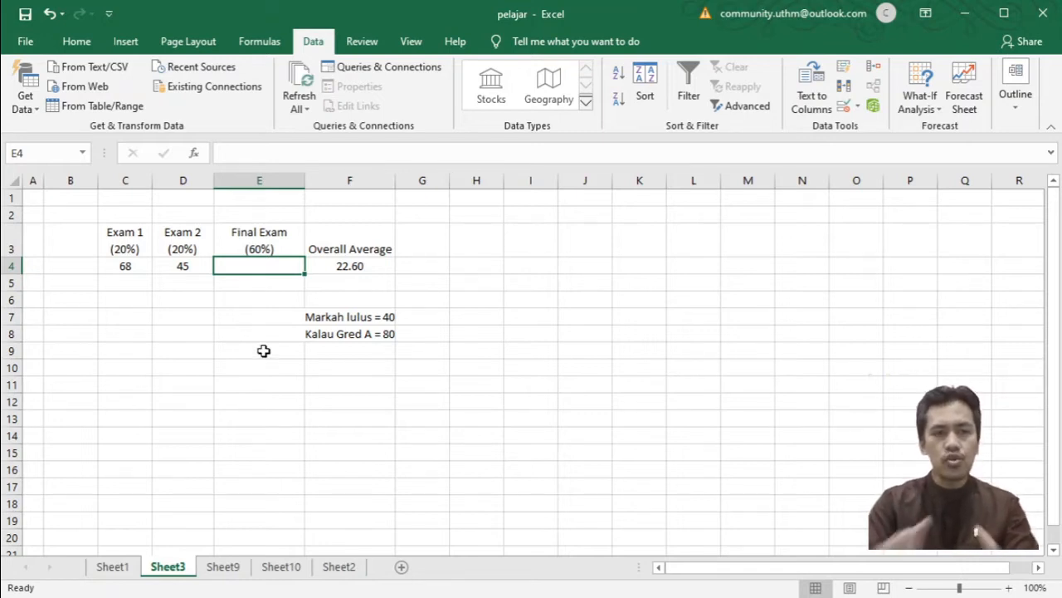
{"action": "type", "text": "100"}
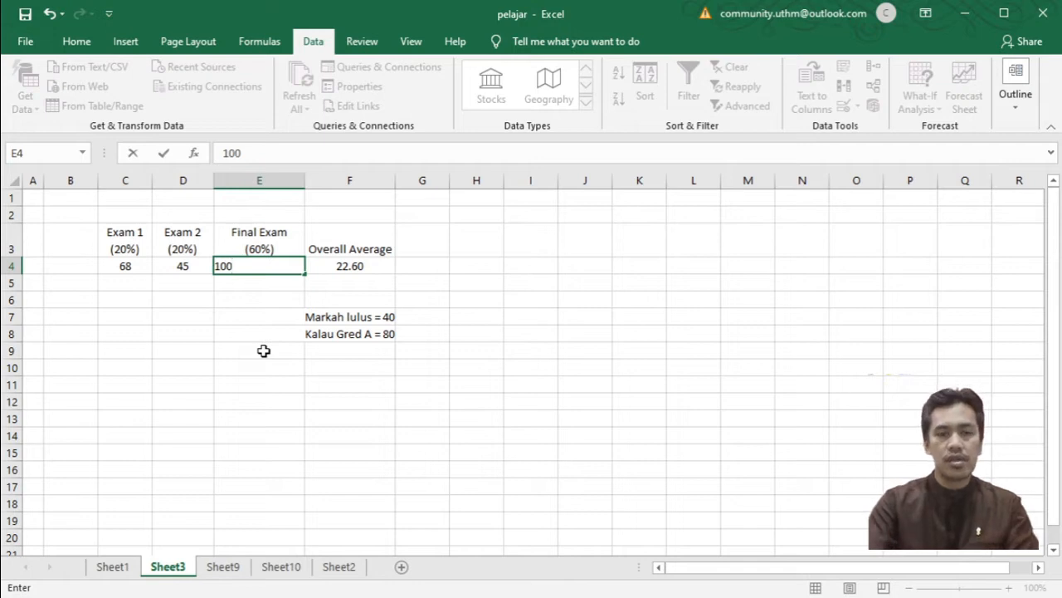
{"action": "key", "text": "Return"}
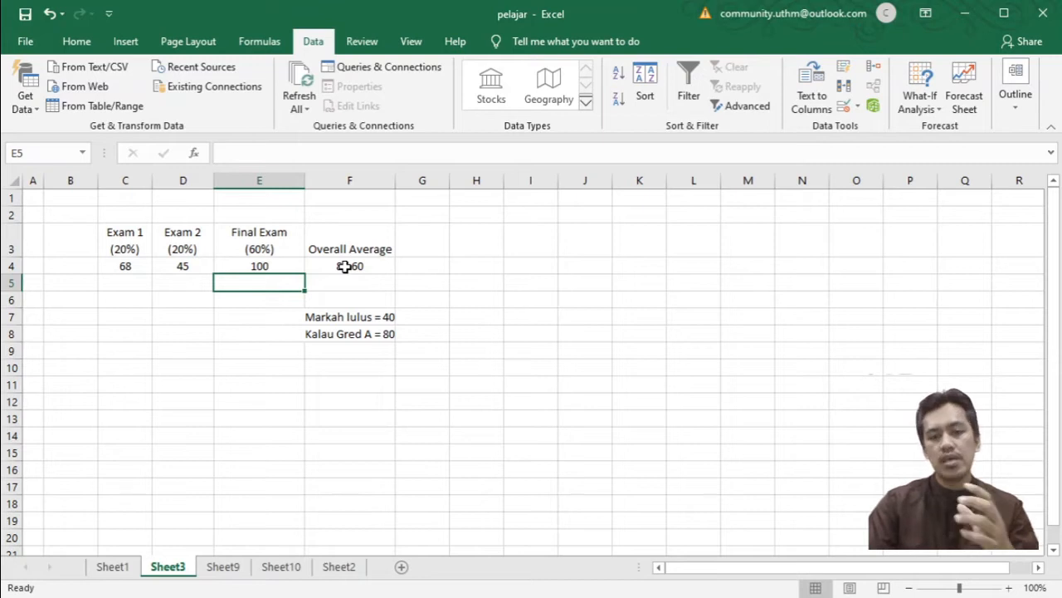
Try Final Exam marks of 80 and 40 in cell E4 to compare the resulting overall averages.
{"action": "left_click", "coordinate": [300, 266]}
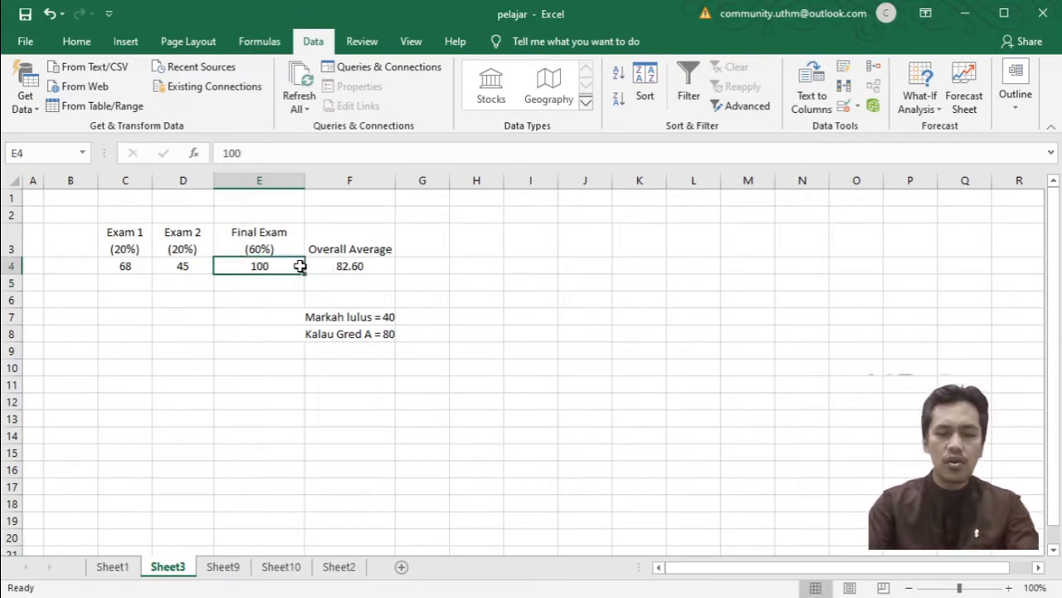
{"action": "type", "text": "80"}
{"action": "key", "text": "Return"}
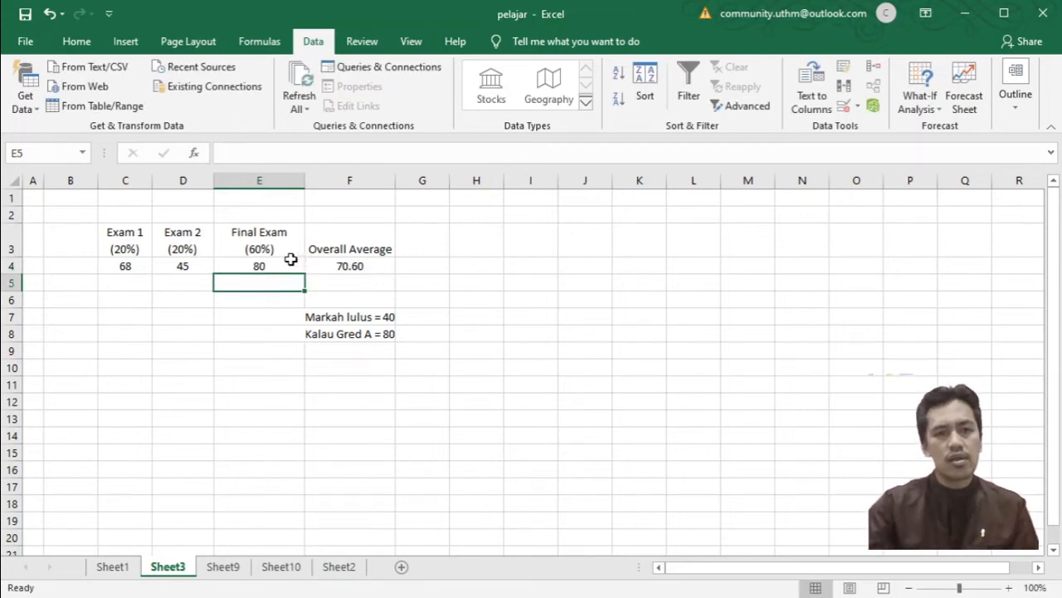
{"action": "left_click", "coordinate": [291, 264]}
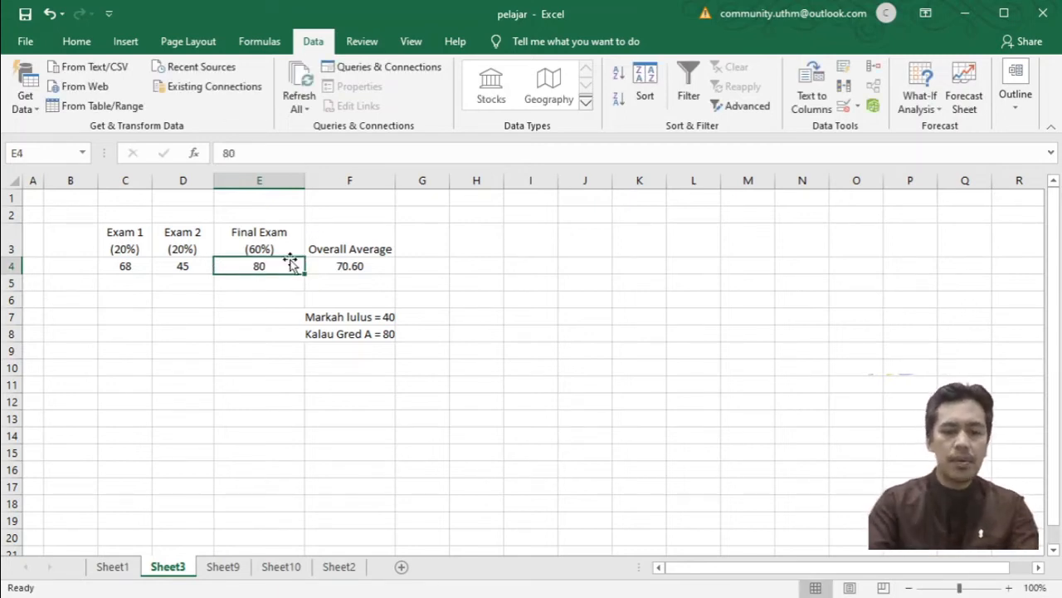
{"action": "type", "text": "40"}
{"action": "key", "text": "Return"}
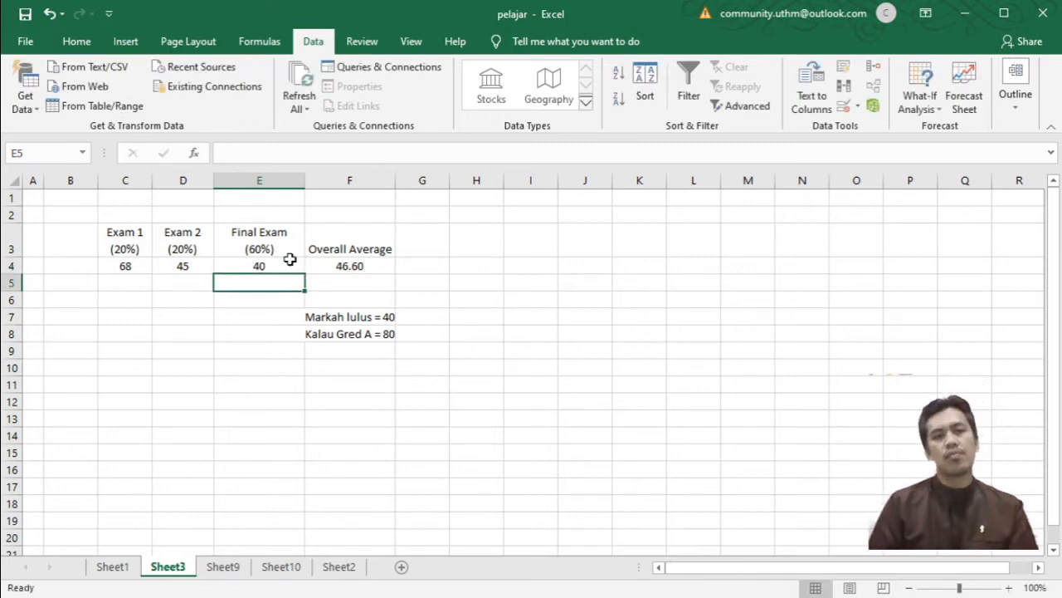
Check the weighted SUM formula in F4 and clear the trial Final Exam mark from E4.
{"action": "left_click", "coordinate": [289, 264]}
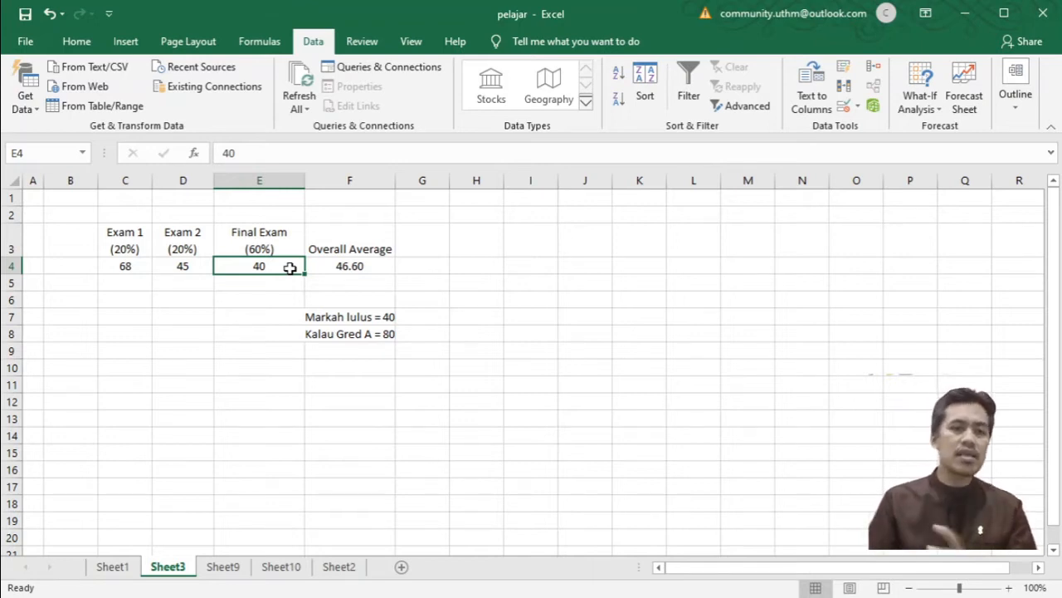
{"action": "left_click", "coordinate": [375, 270]}
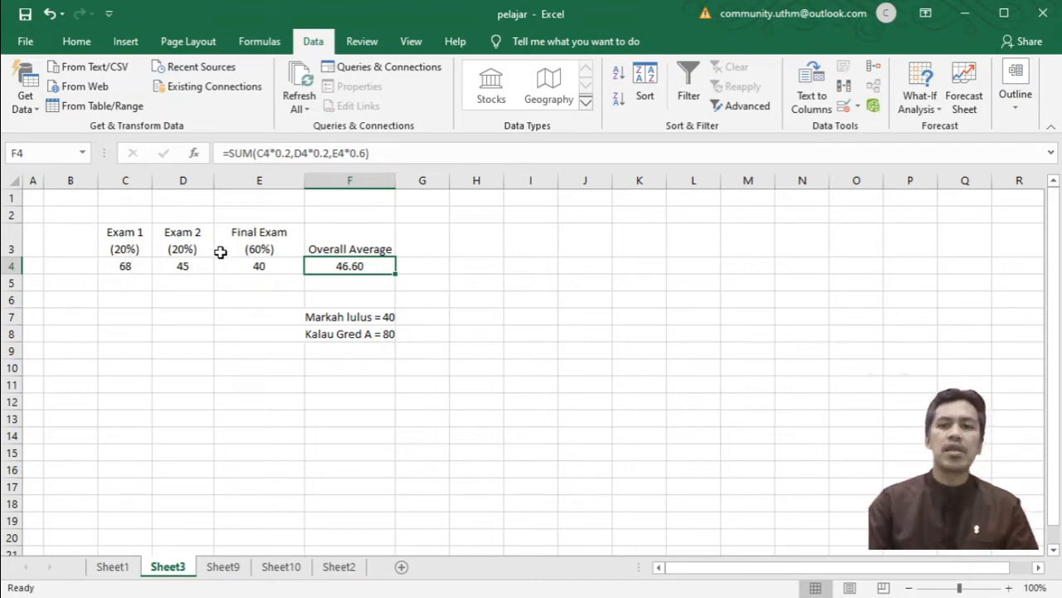
{"action": "left_click", "coordinate": [279, 266]}
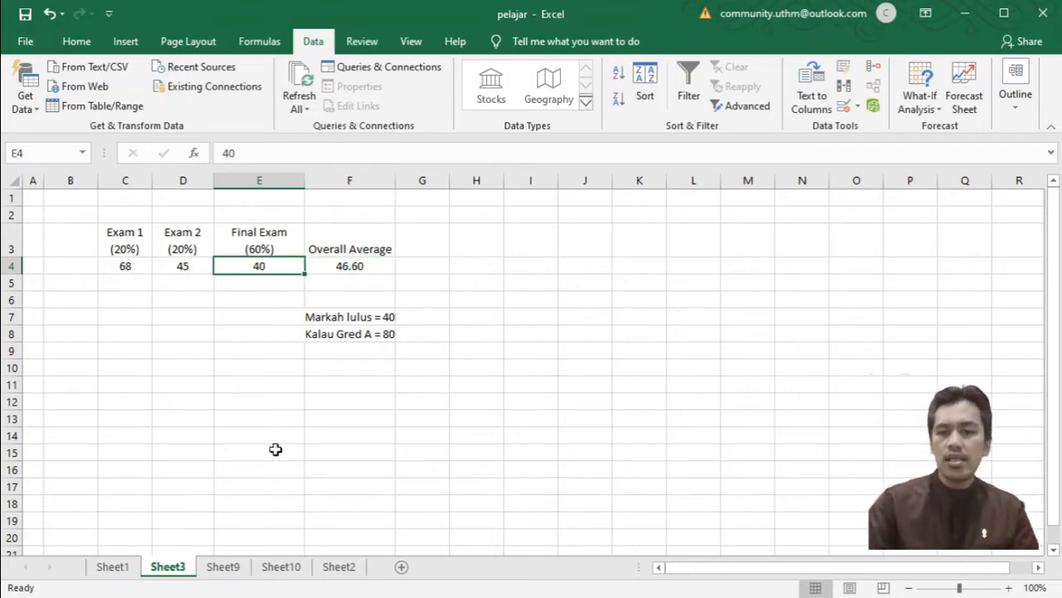
{"action": "key", "text": "Delete"}
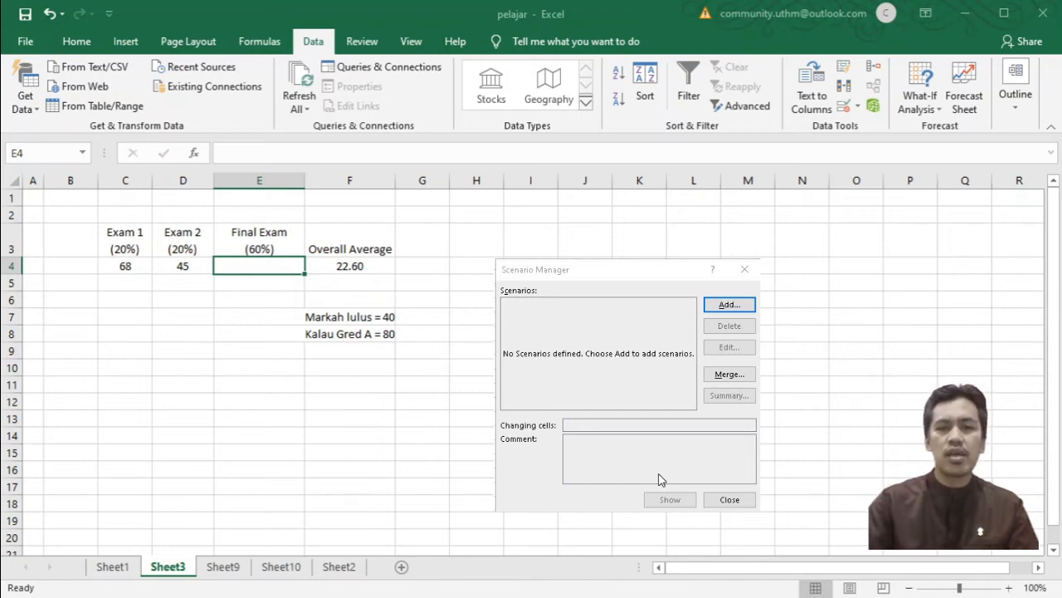
Add a scenario named "Markah 40" in Scenario Manager, with E4 as the changing cell.
{"action": "left_click", "coordinate": [735, 305]}
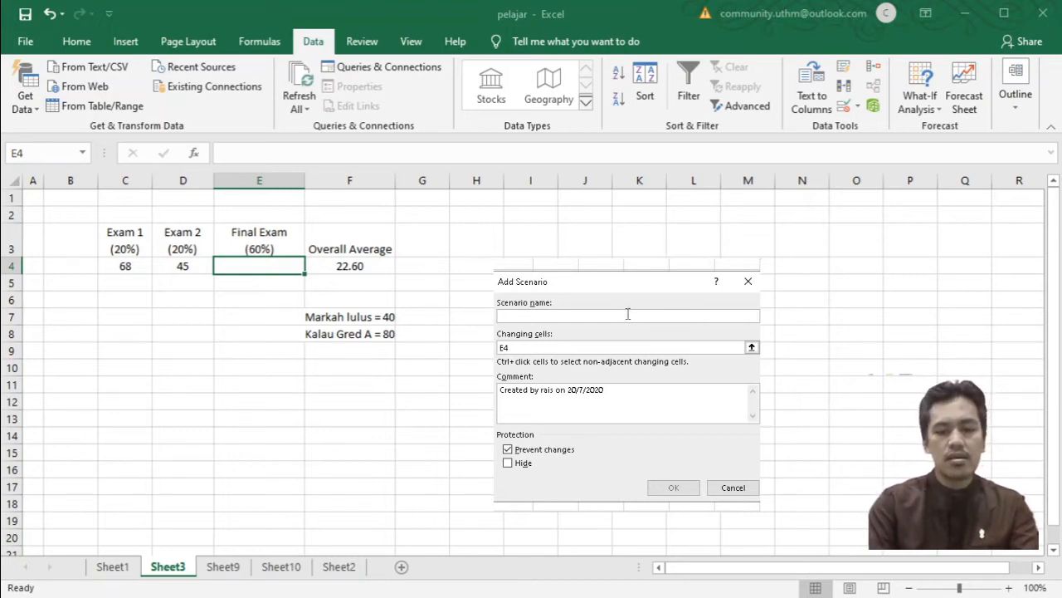
{"action": "type", "text": "Mark"}
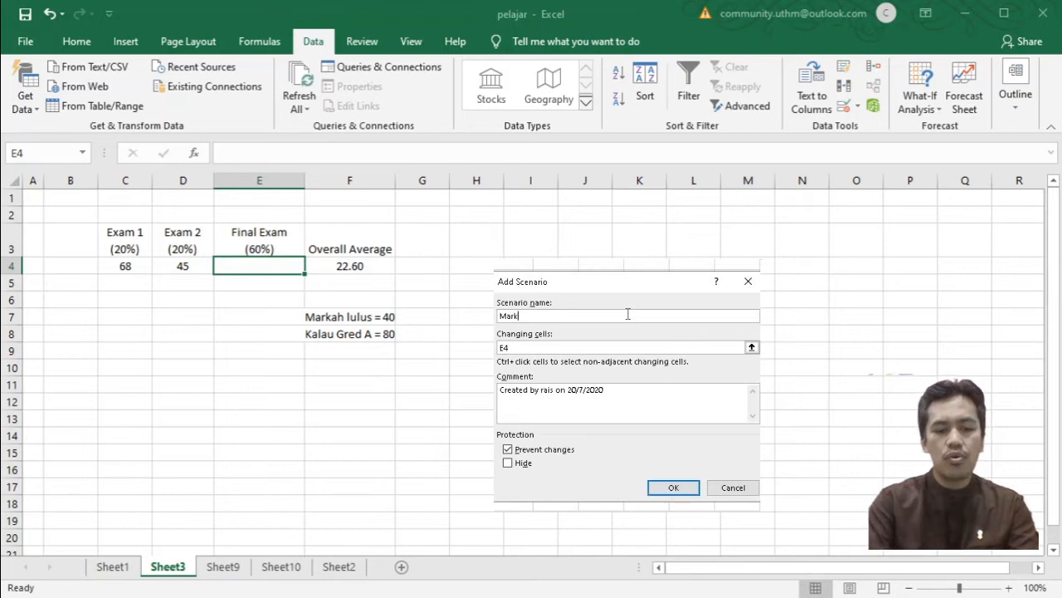
{"action": "type", "text": "ah"}
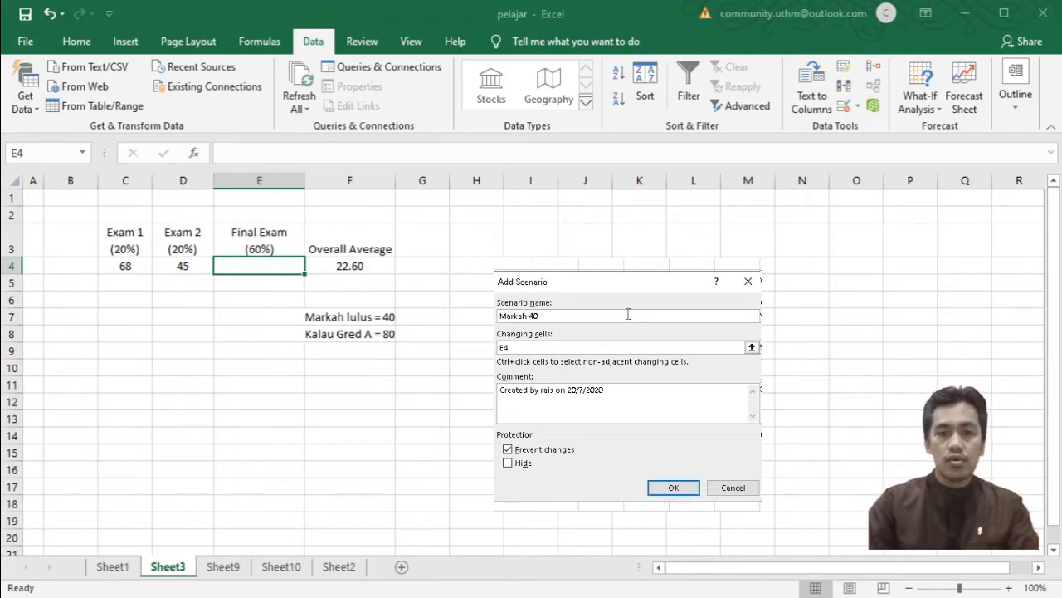
{"action": "type", "text": " 40"}
{"action": "key", "text": "Tab"}
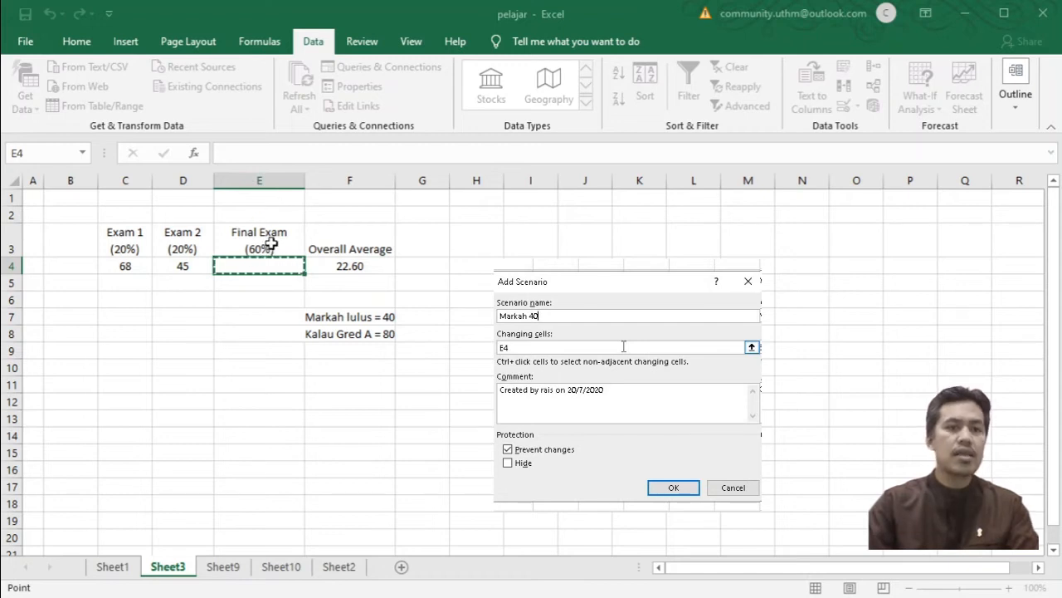
{"action": "left_click", "coordinate": [674, 487]}
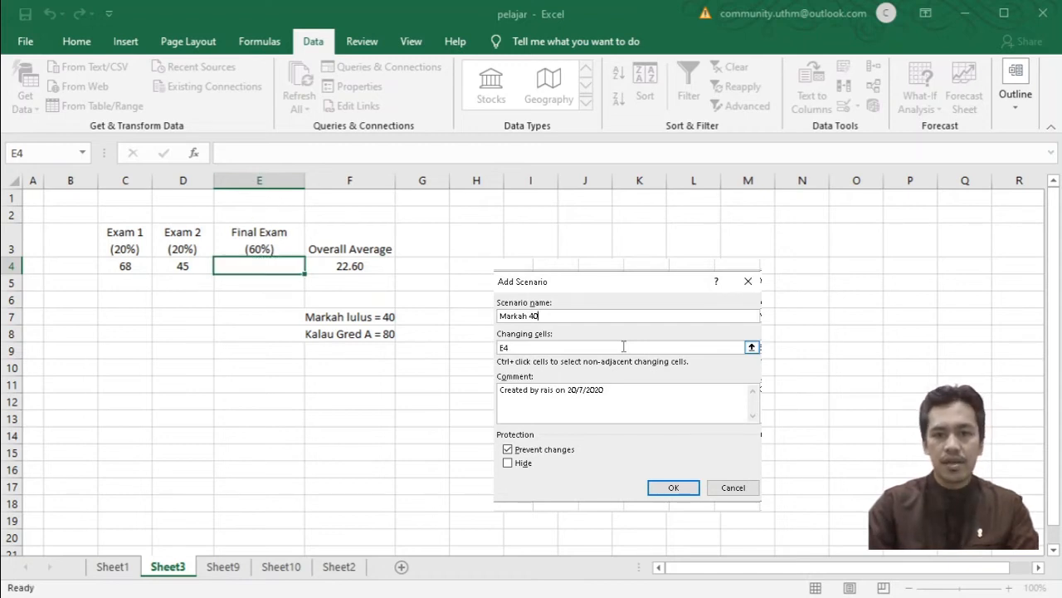
Replace the scenario's default comment with "Kalau dapat markah 40" and copy that text for reuse.
{"action": "left_click_drag", "start_coordinate": [615, 393], "coordinate": [498, 390]}
{"action": "type", "text": "Kalau"}
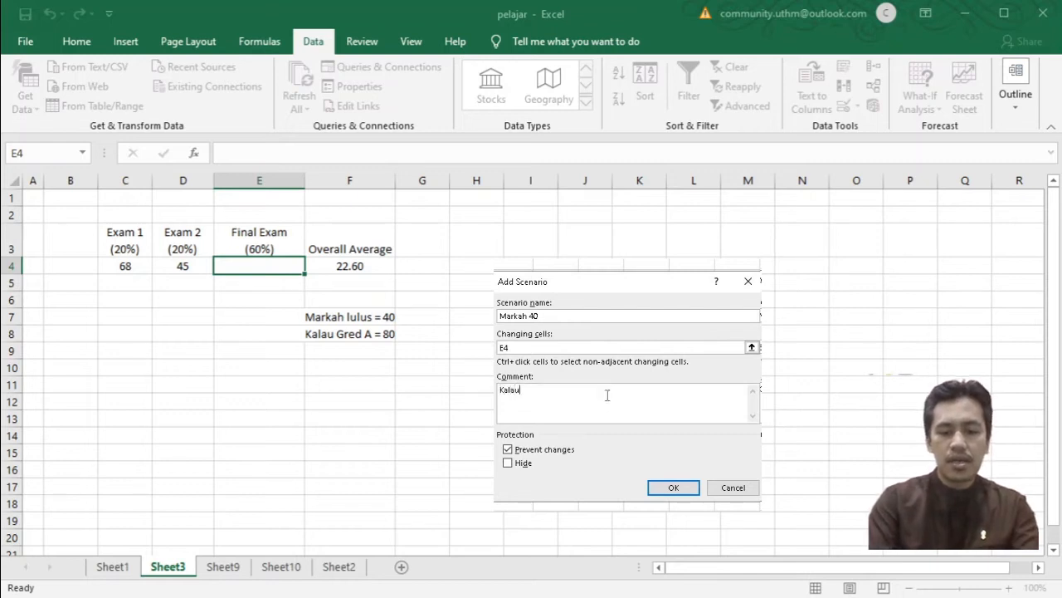
{"action": "type", "text": " dapat markah 40"}
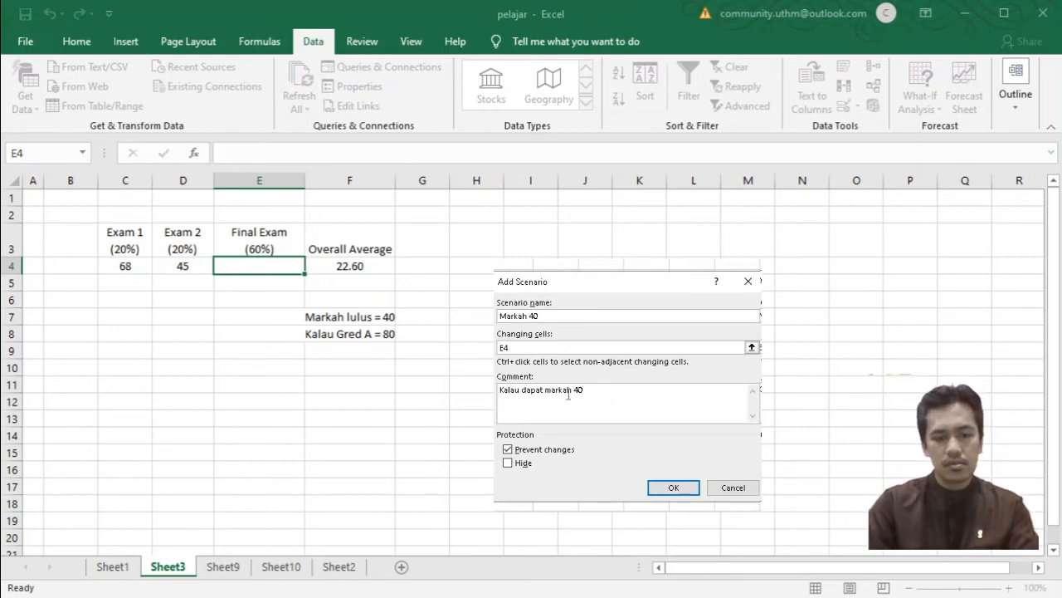
{"action": "left_click_drag", "start_coordinate": [584, 390], "coordinate": [497, 390]}
{"action": "key", "text": "ctrl+c"}
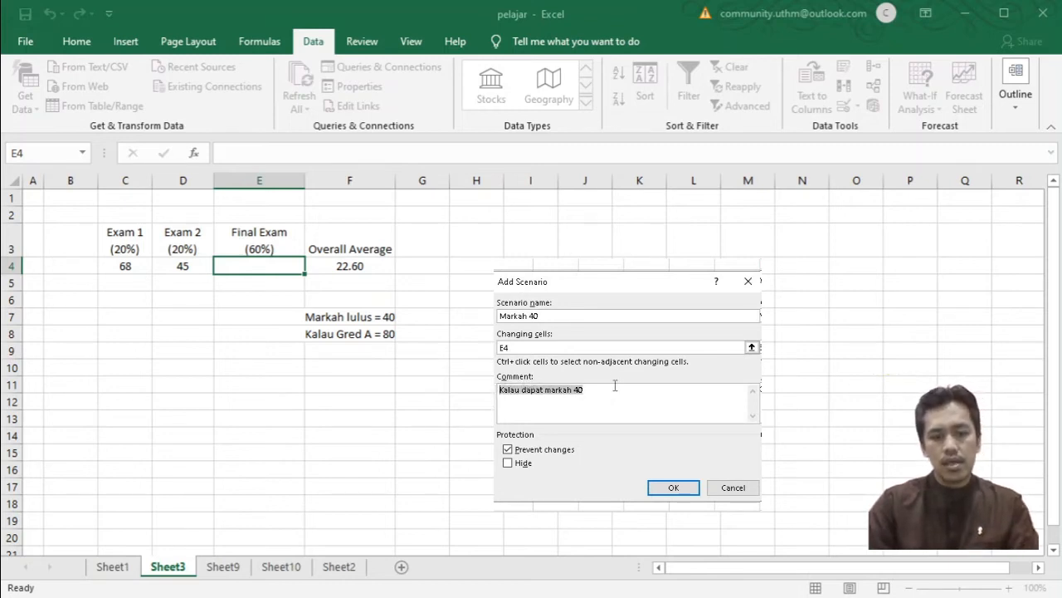
{"action": "left_click", "coordinate": [622, 396]}
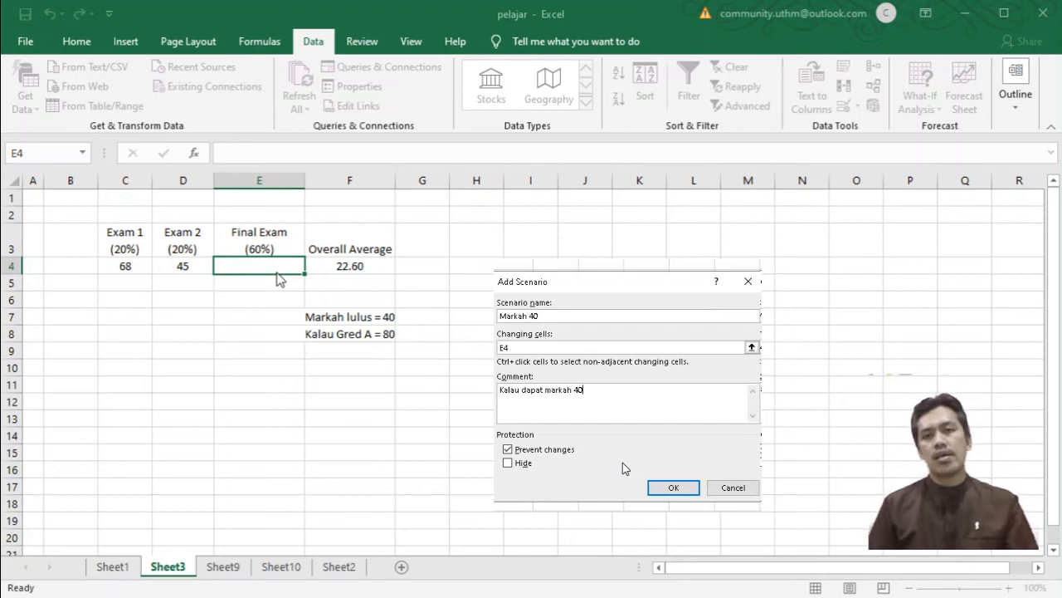
Set E4 to 40 in the scenario values and save the "Markah 40" scenario.
{"action": "left_click", "coordinate": [668, 487]}
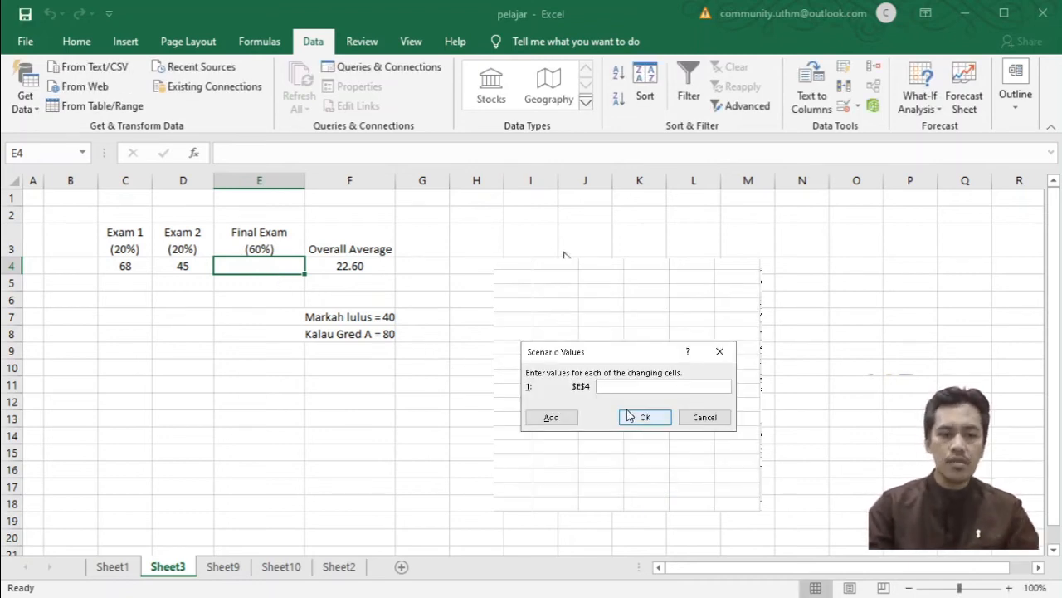
{"action": "type", "text": "40"}
{"action": "left_click", "coordinate": [657, 419]}
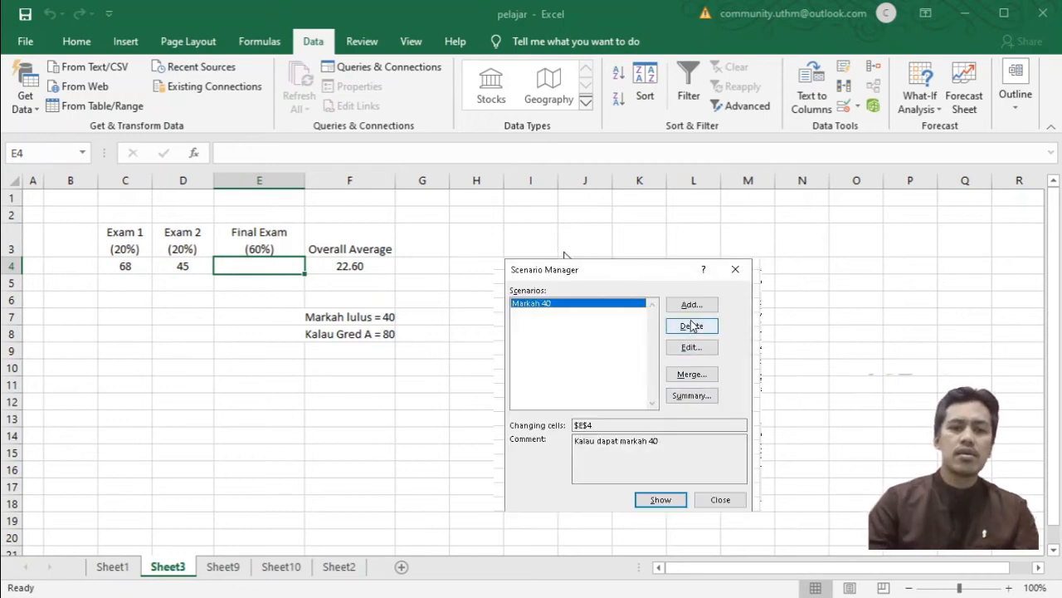
Add a scenario named "Markah 50" that sets E4 to 50, adapting the copied comment text to the new mark.
{"action": "left_click", "coordinate": [692, 305]}
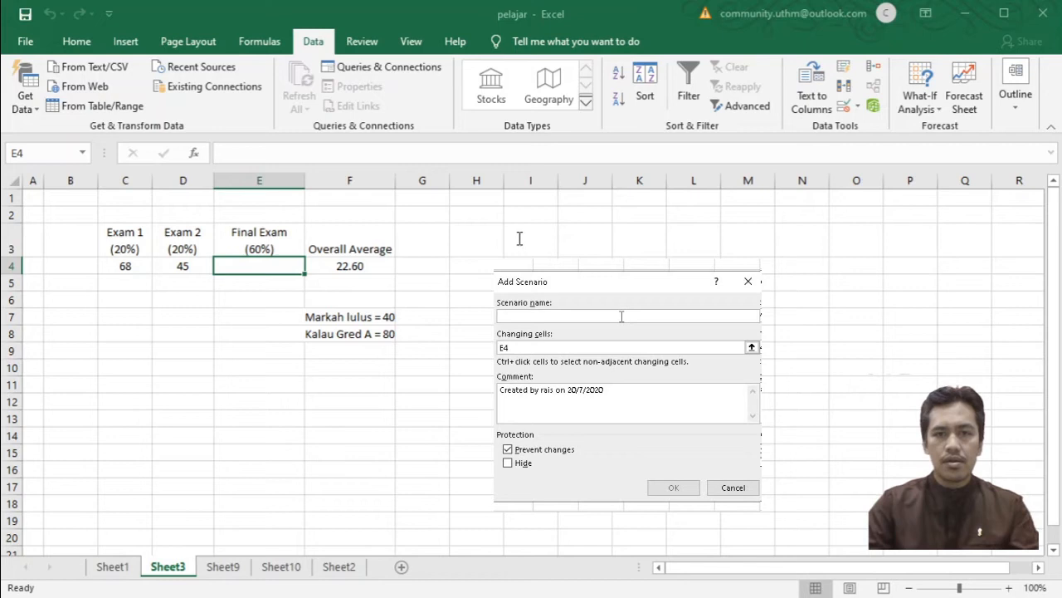
{"action": "type", "text": "Markah"}
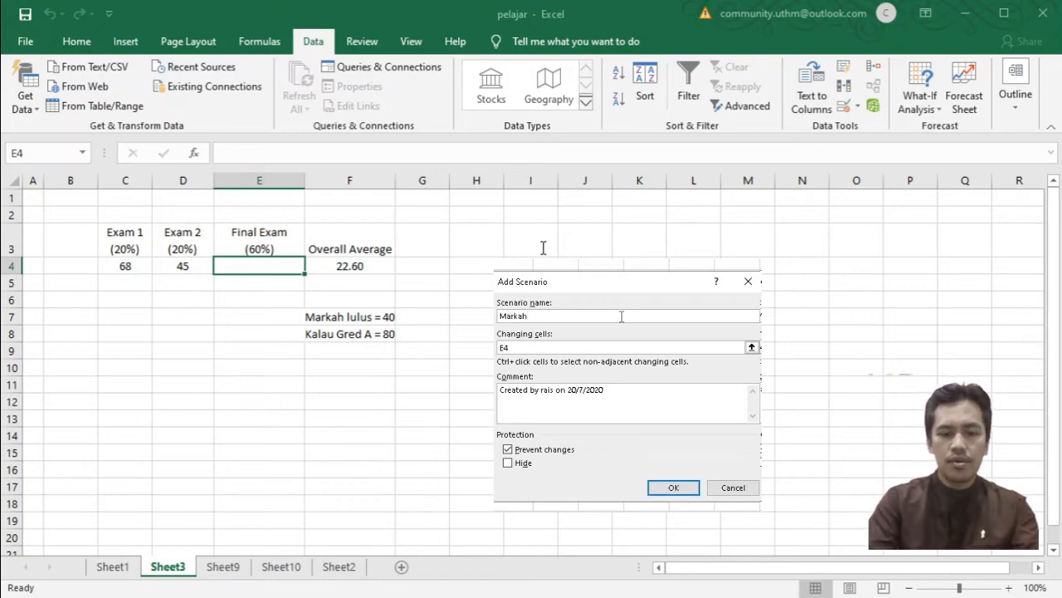
{"action": "type", "text": " 50"}
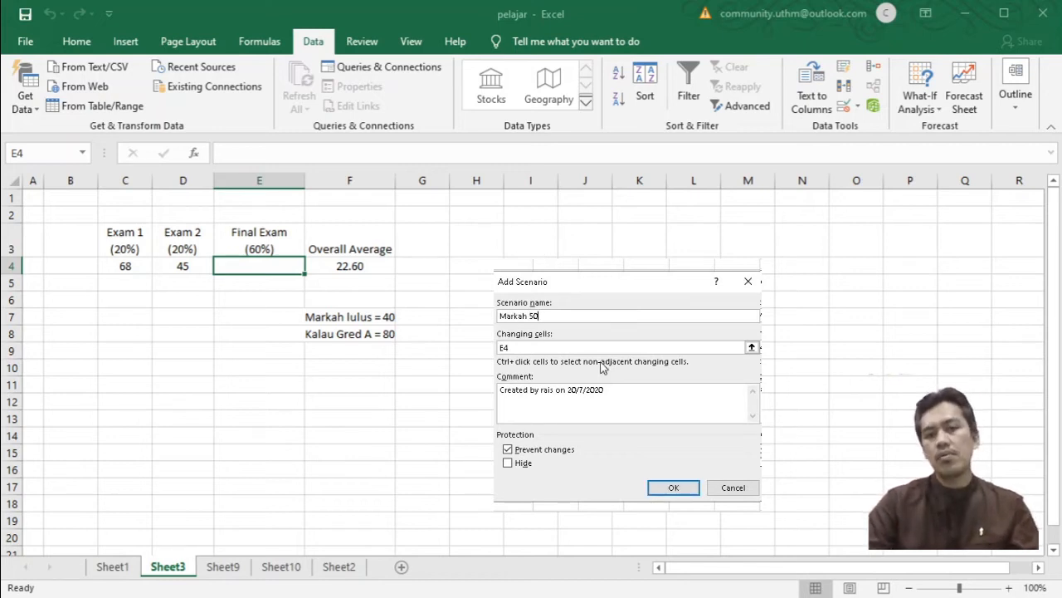
{"action": "left_click_drag", "start_coordinate": [604, 390], "coordinate": [501, 389]}
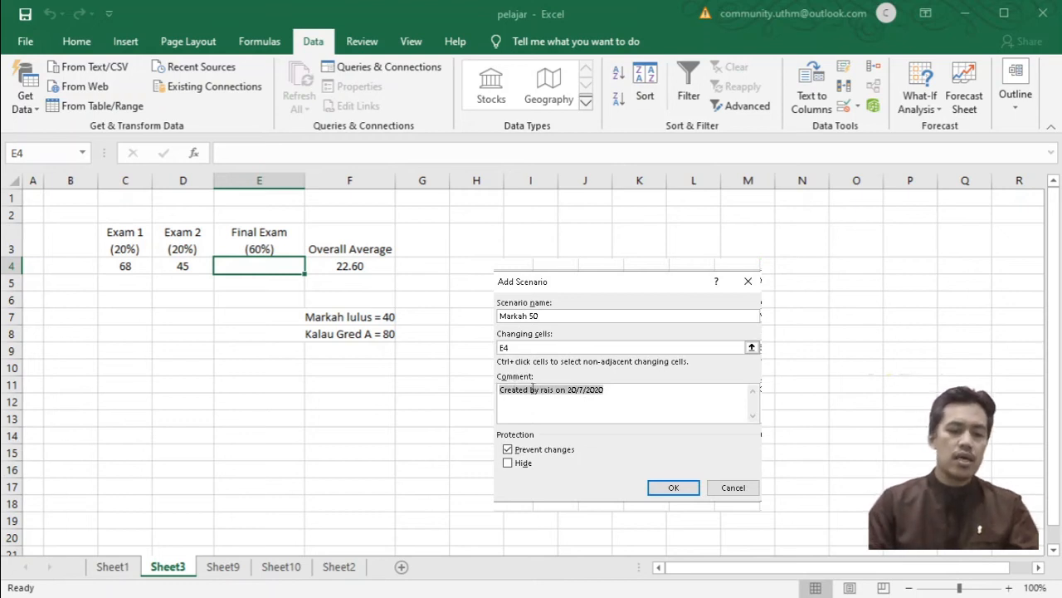
{"action": "type", "text": "Kalau dapat markah 40"}
{"action": "key", "text": "BackSpace"}
{"action": "key", "text": "BackSpace"}
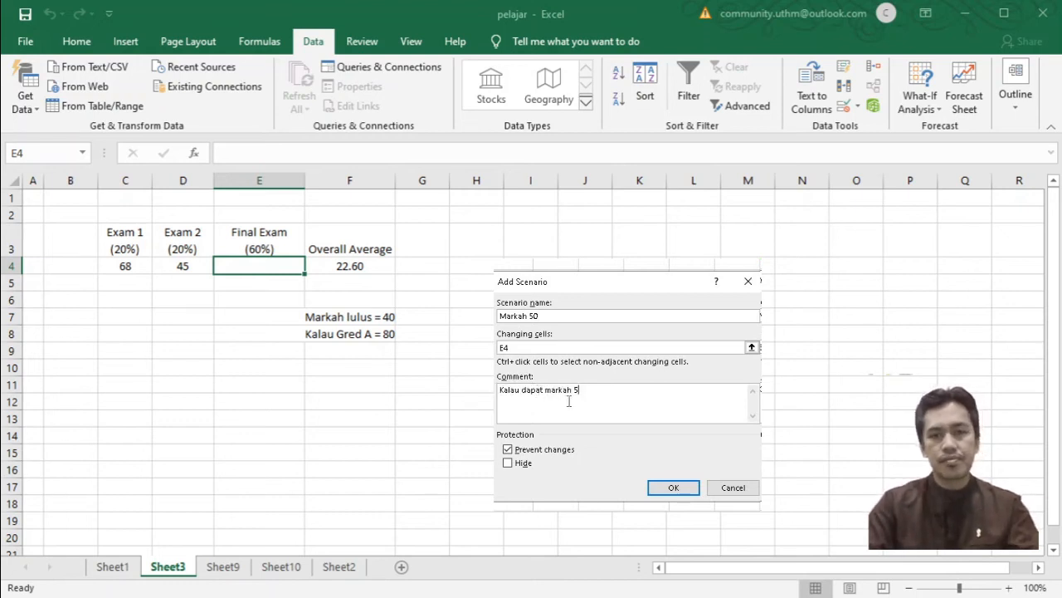
{"action": "left_click", "coordinate": [672, 486]}
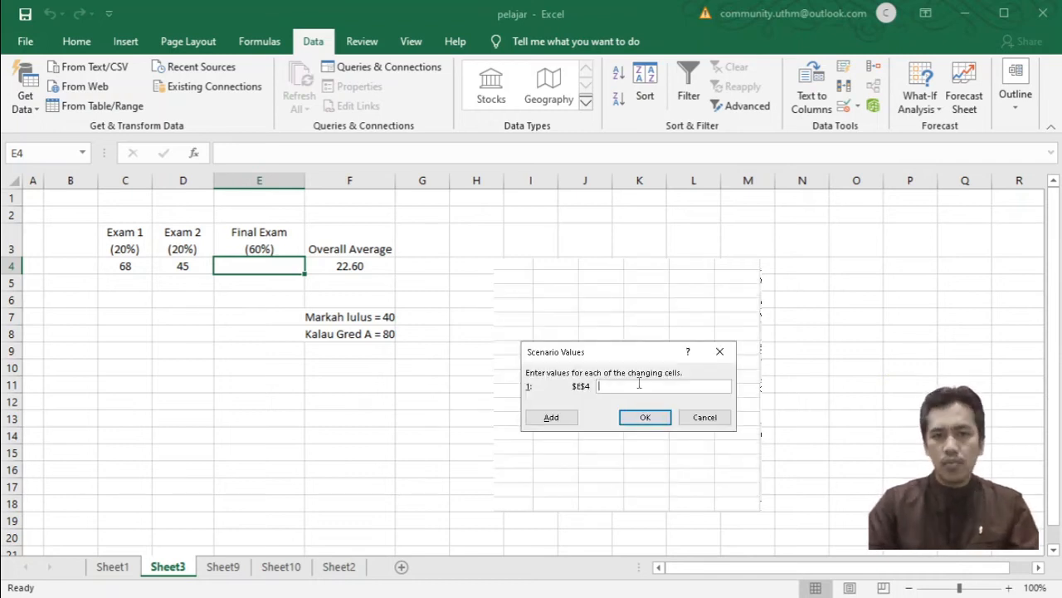
{"action": "type", "text": "50"}
{"action": "left_click", "coordinate": [652, 419]}
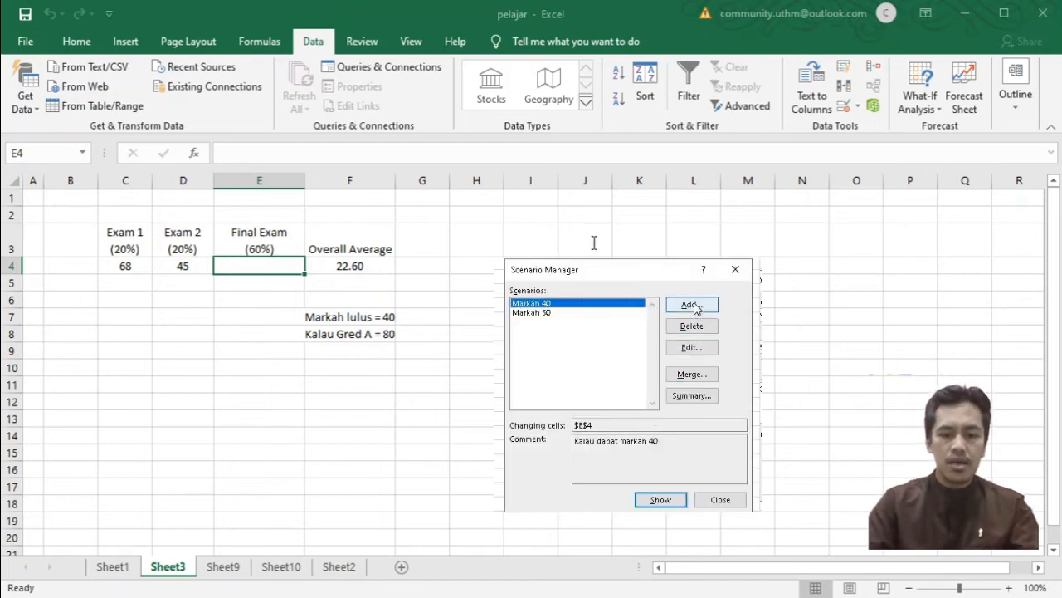
Add a scenario named "Markah 75" that sets E4 to 75, with the comment "Kalau dapat markah 75".
{"action": "left_click", "coordinate": [692, 305]}
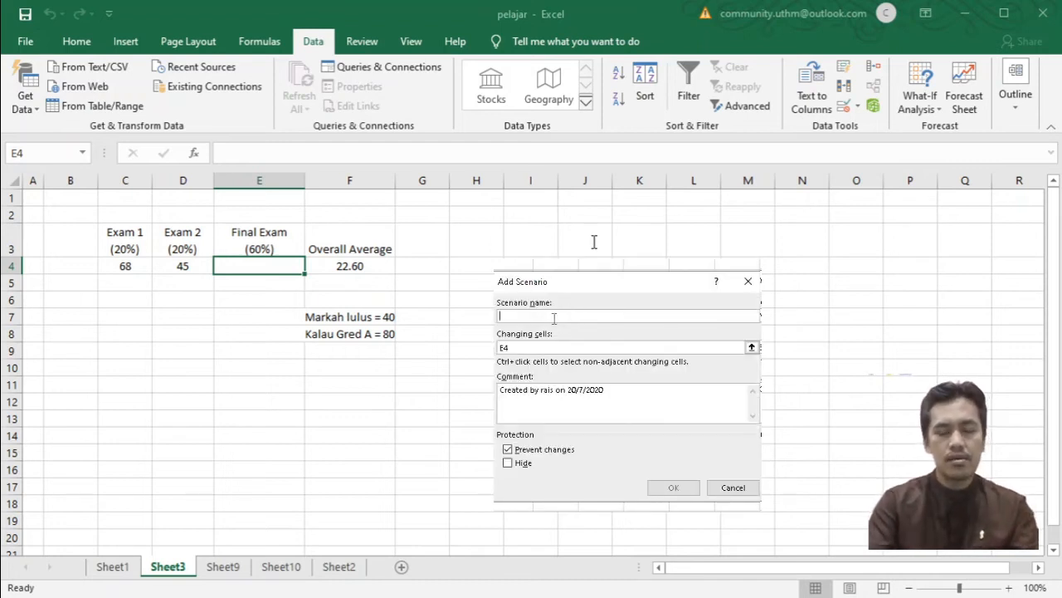
{"action": "type", "text": "Markah 75"}
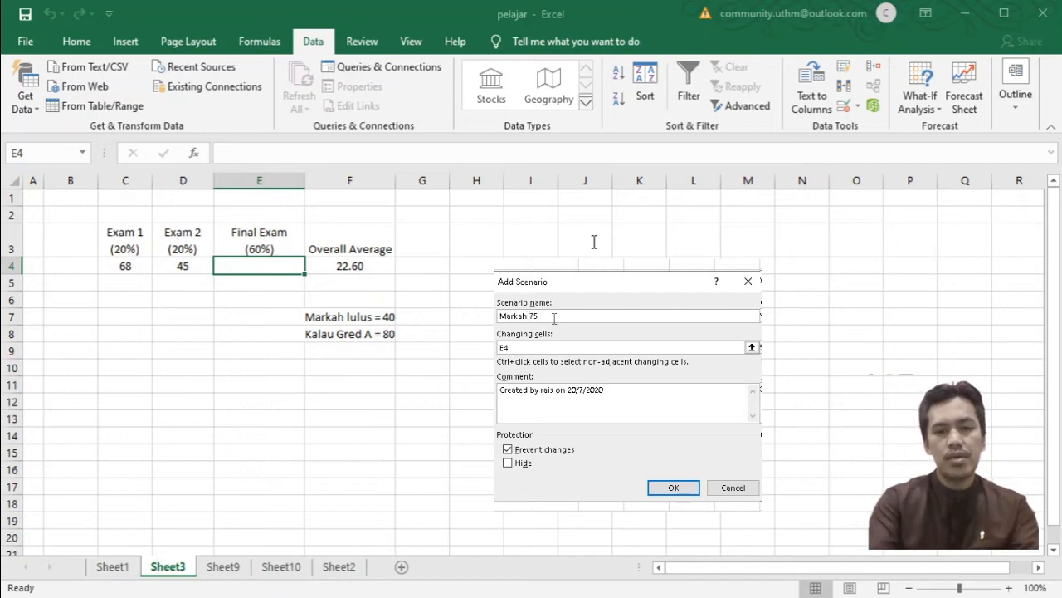
{"action": "left_click", "coordinate": [615, 394]}
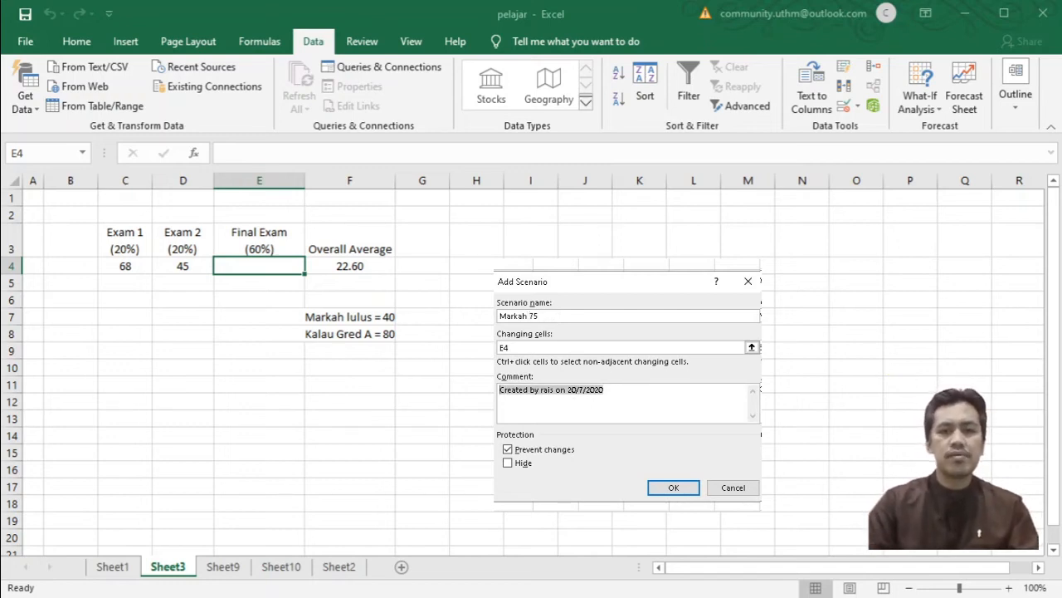
{"action": "type", "text": "Kalau dapat markah 40"}
{"action": "key", "text": "BackSpace"}
{"action": "key", "text": "BackSpace"}
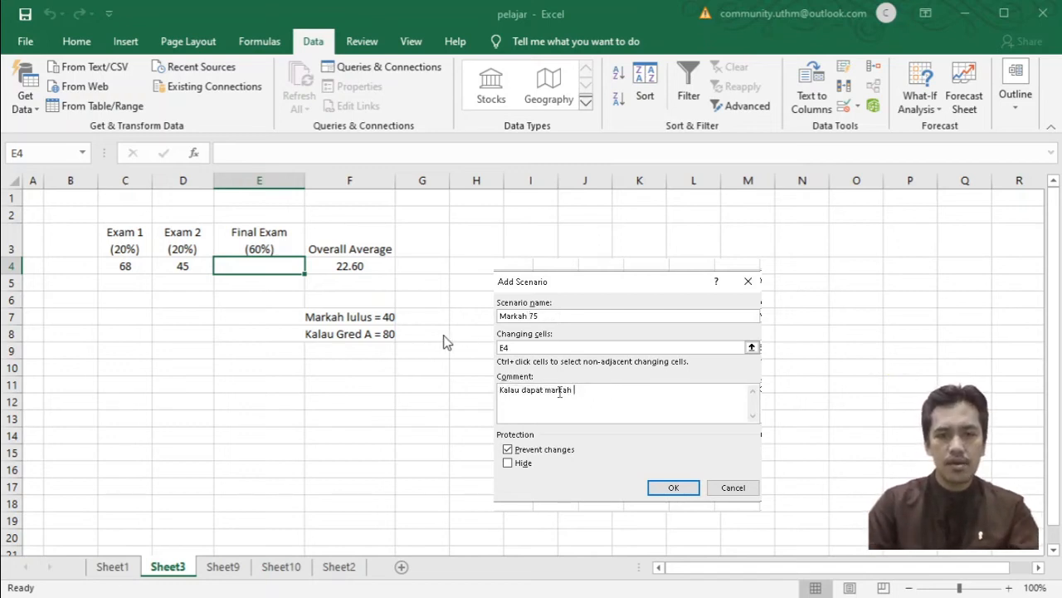
{"action": "type", "text": "75"}
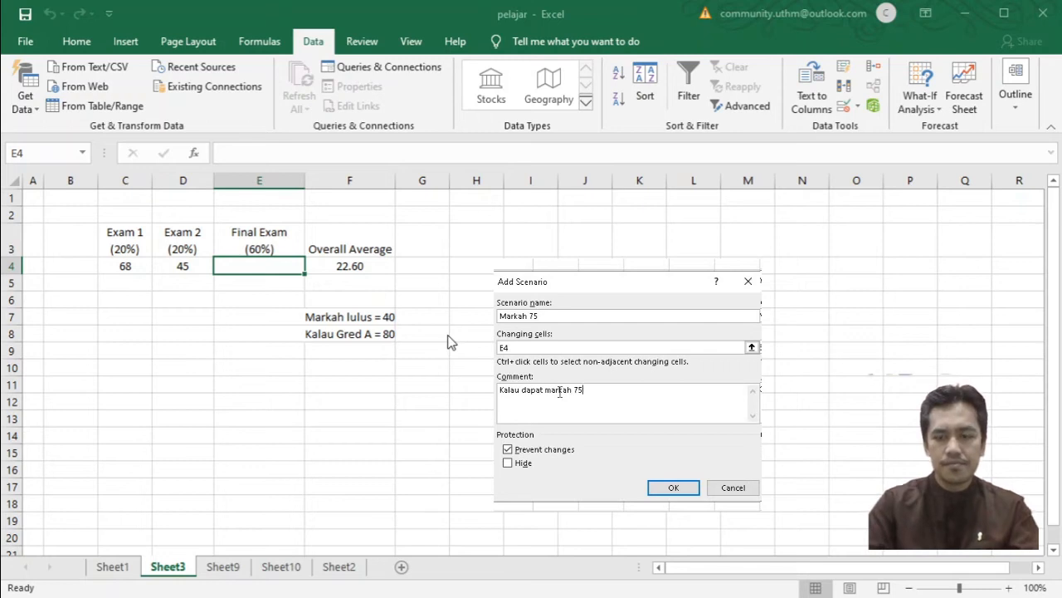
{"action": "left_click", "coordinate": [672, 489]}
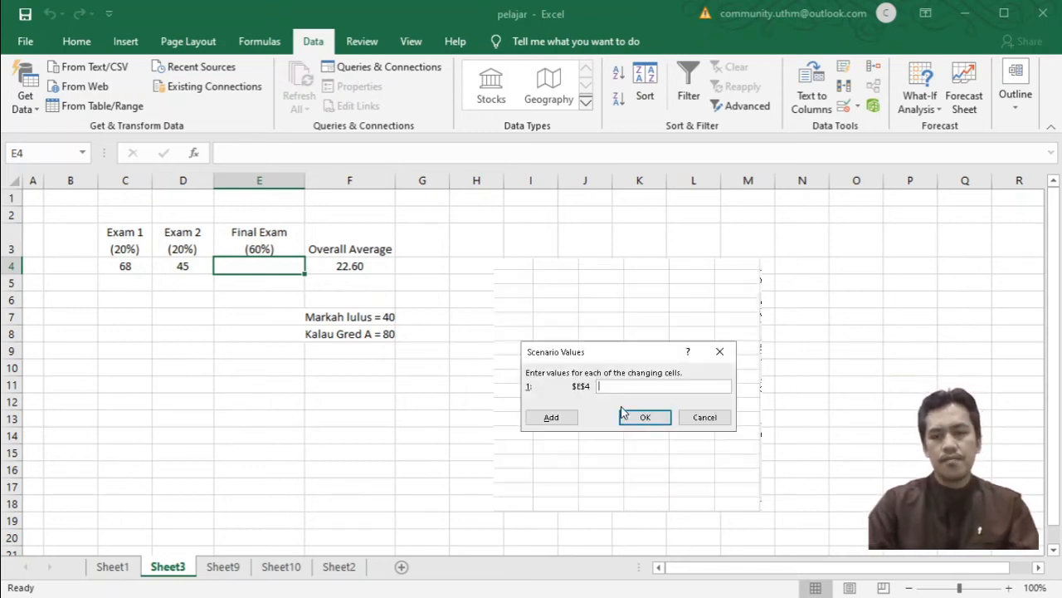
{"action": "type", "text": "75"}
{"action": "left_click", "coordinate": [643, 417]}
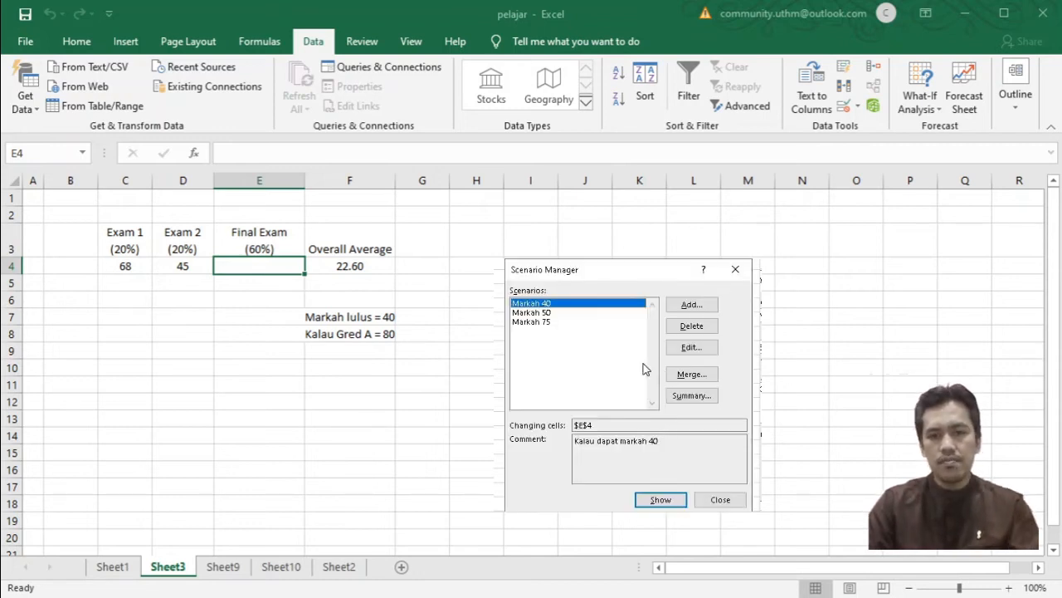
Add a scenario named "Markah 100" that sets E4 to 100, with the comment "Kalau dapat markah 100".
{"action": "left_click", "coordinate": [689, 305]}
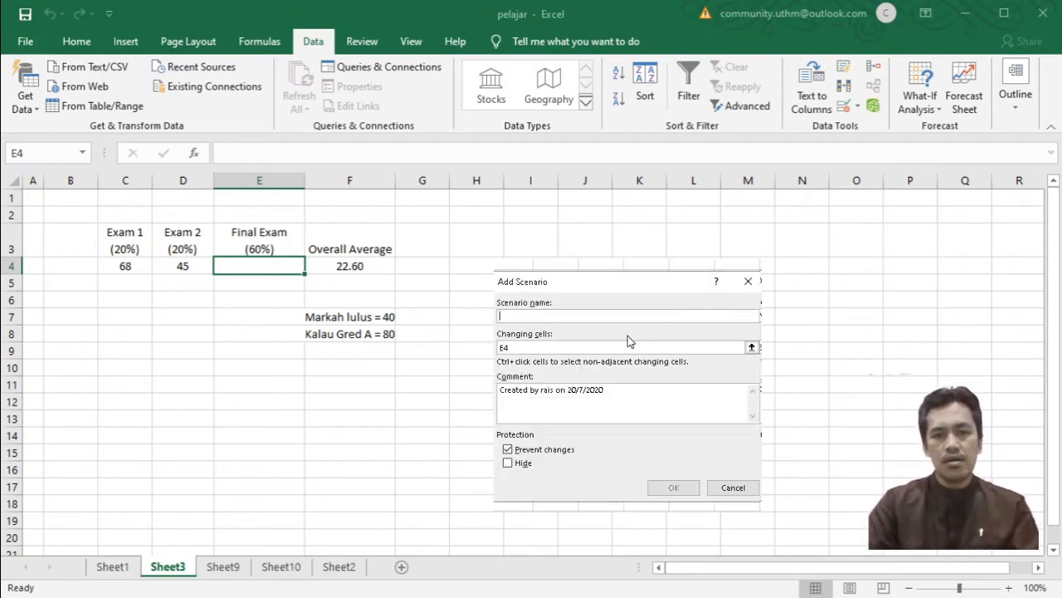
{"action": "type", "text": "Mar"}
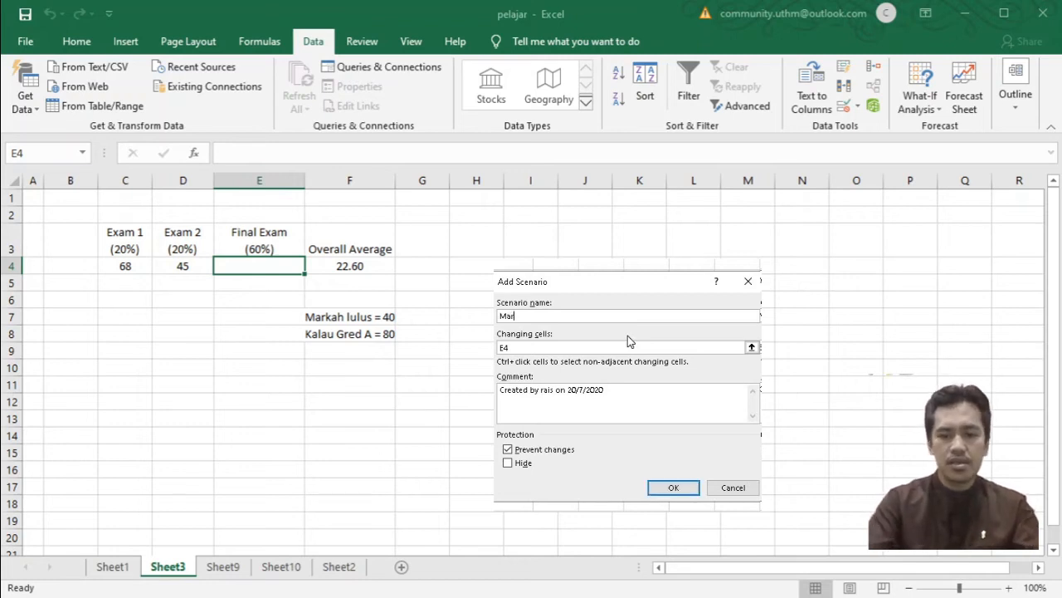
{"action": "type", "text": "kah 100"}
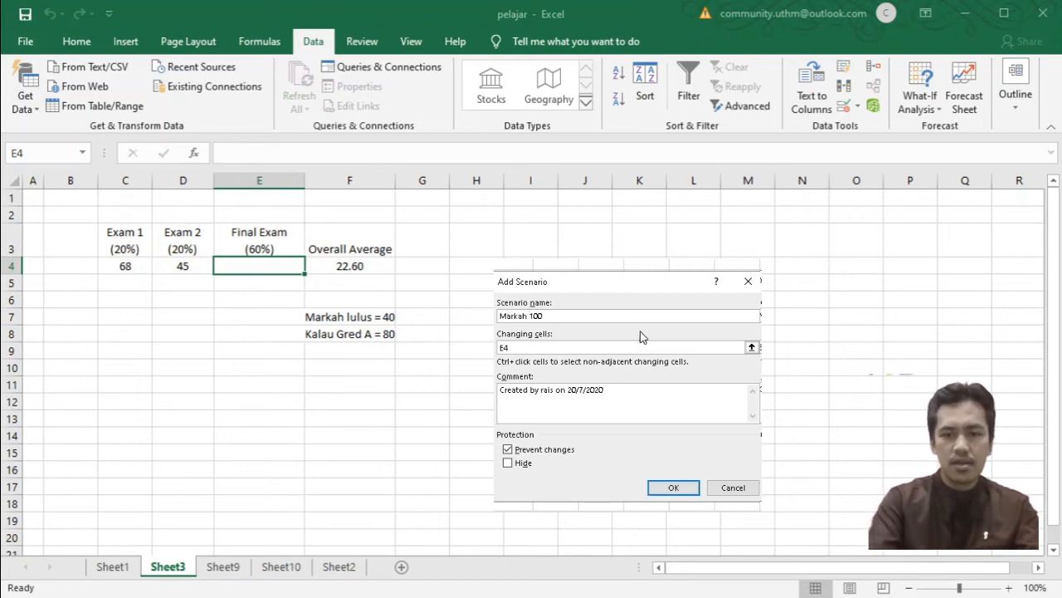
{"action": "left_click_drag", "start_coordinate": [601, 389], "coordinate": [500, 389]}
{"action": "key", "text": "ctrl+v"}
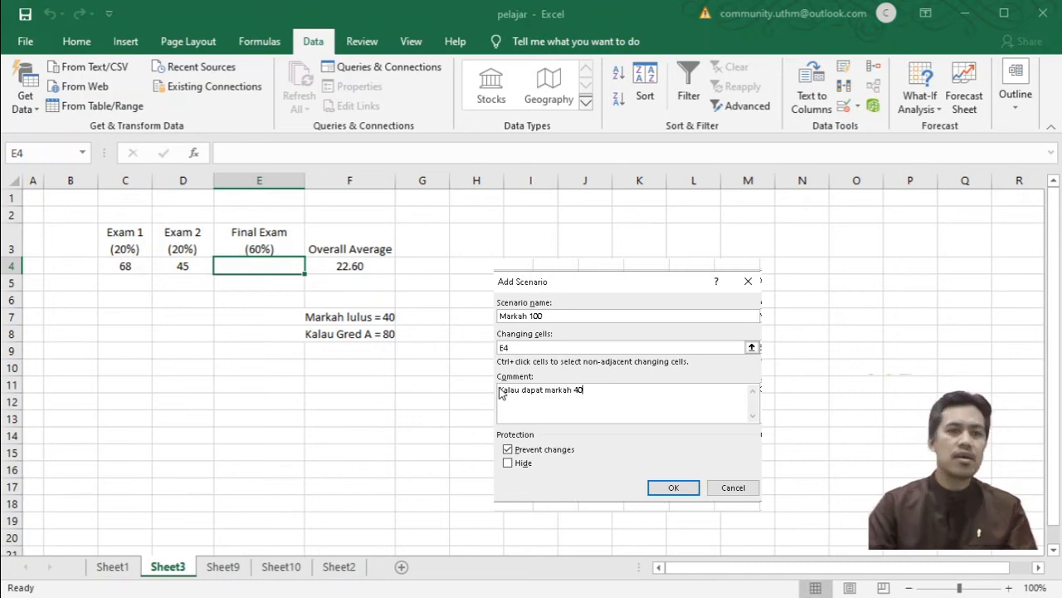
{"action": "key", "text": "BackSpace"}
{"action": "key", "text": "BackSpace"}
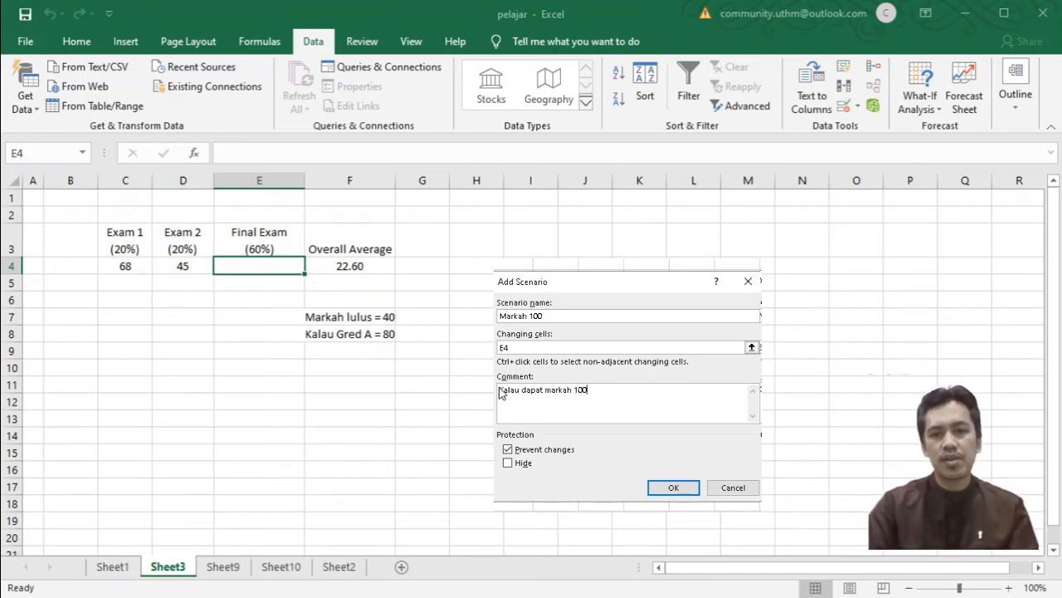
{"action": "left_click", "coordinate": [659, 490]}
{"action": "type", "text": "1"}
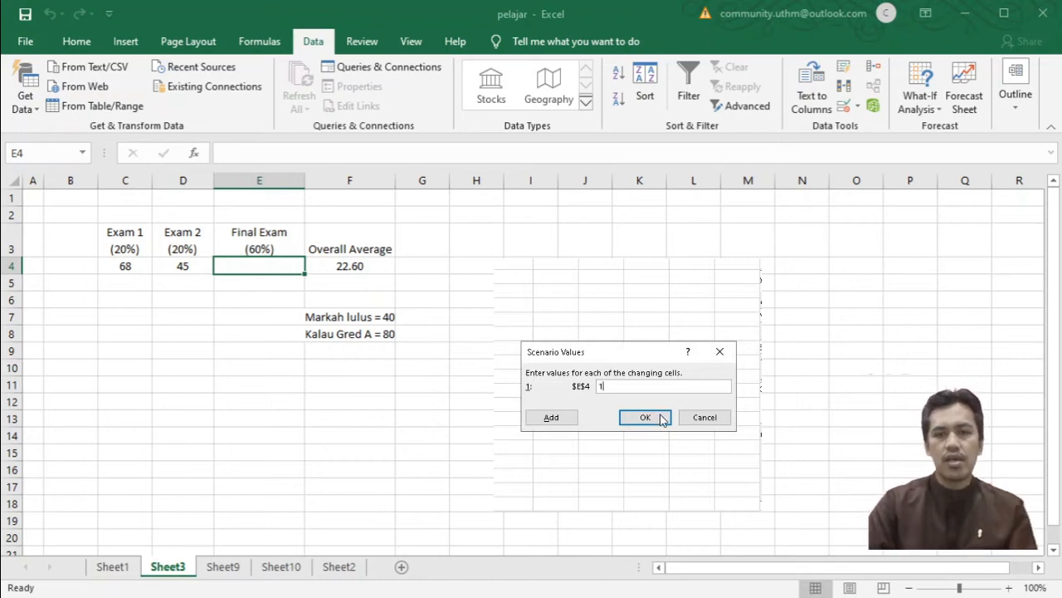
{"action": "type", "text": "00"}
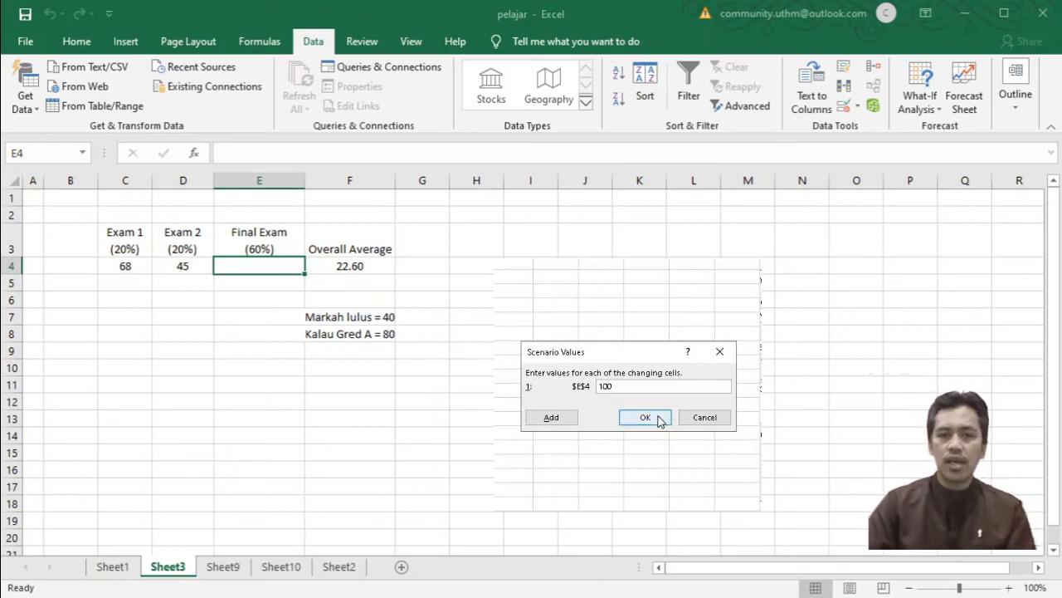
{"action": "left_click", "coordinate": [660, 419]}
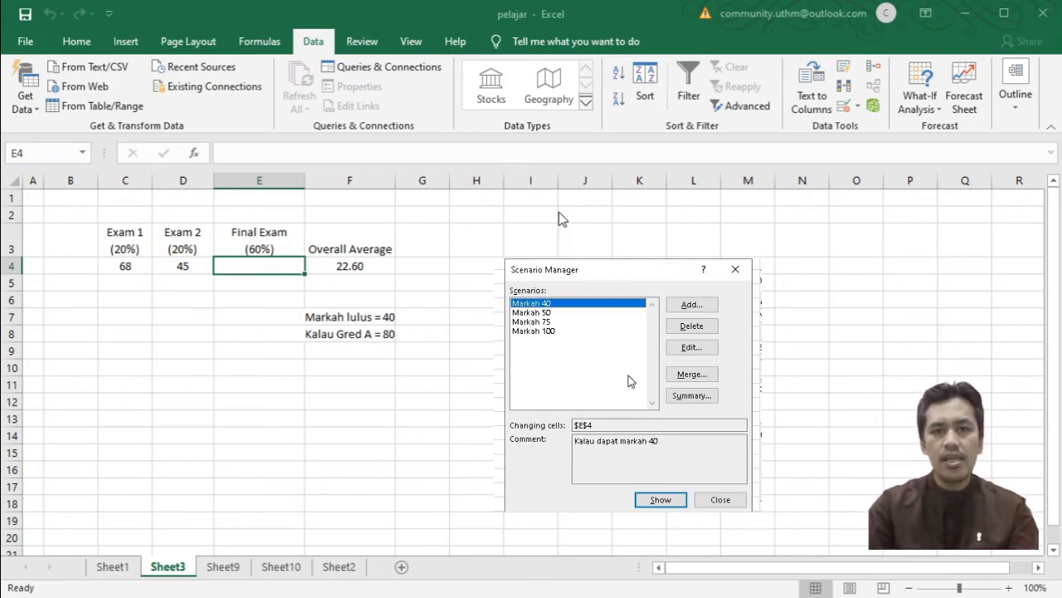
Show the scenarios Markah 100, Markah 75, Markah 50 and Markah 40 in turn on the sheet to compare the overall average.
{"action": "left_click", "coordinate": [552, 313]}
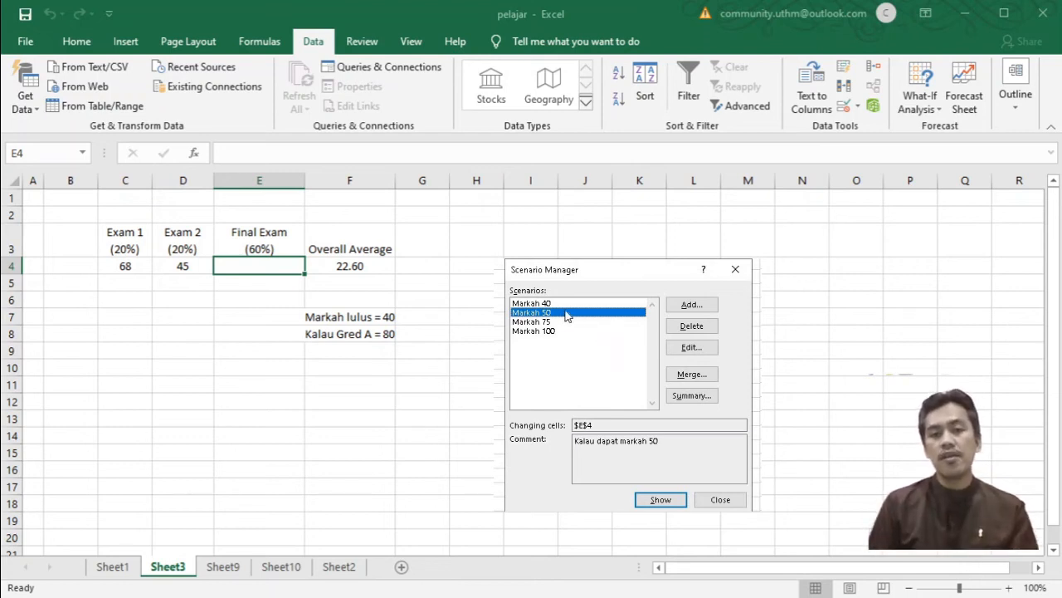
{"action": "left_click", "coordinate": [554, 334]}
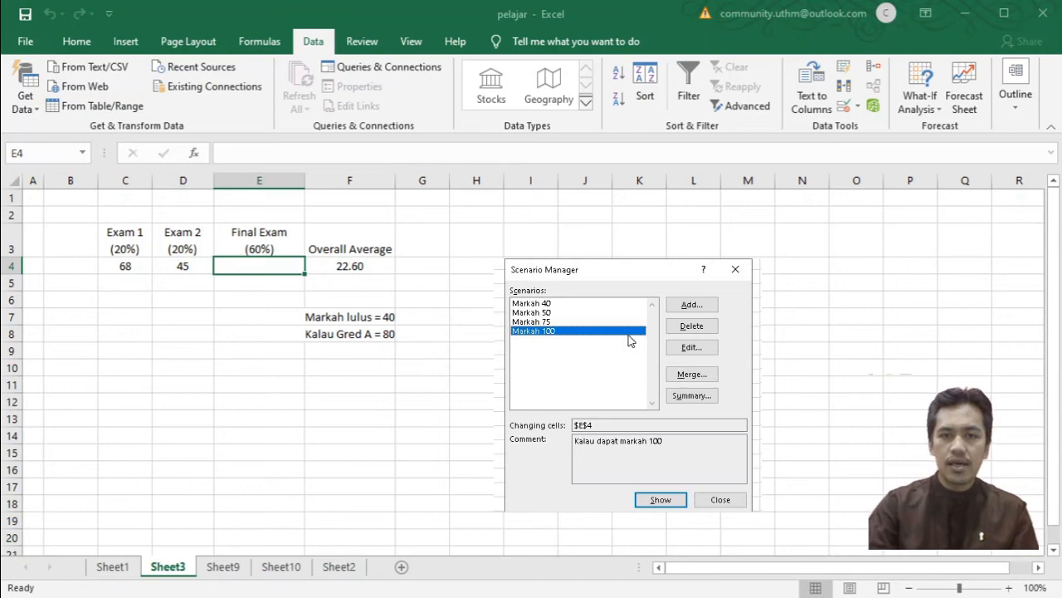
{"action": "left_click", "coordinate": [656, 498]}
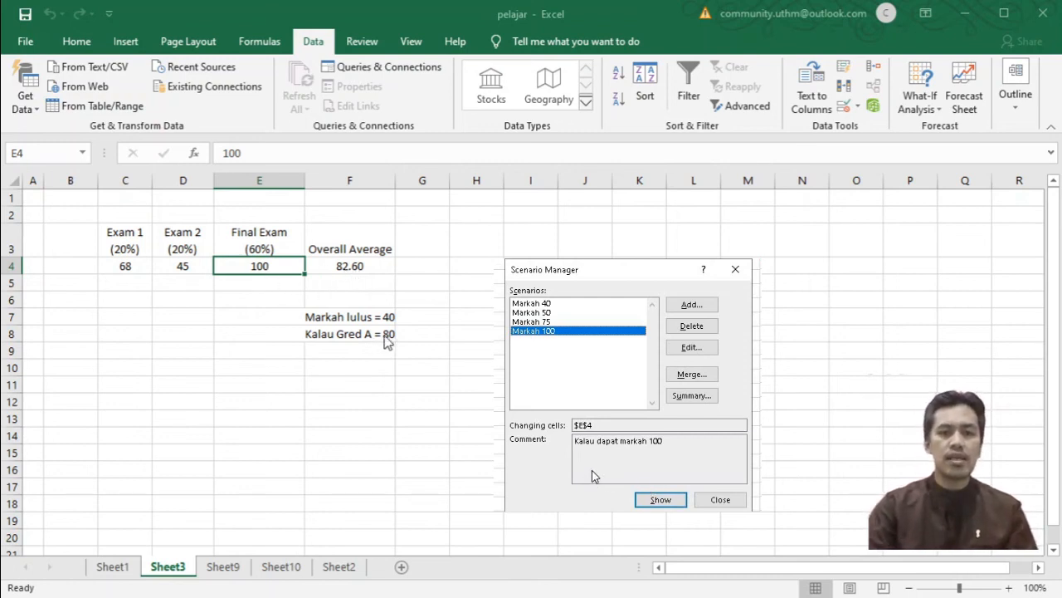
{"action": "left_click", "coordinate": [547, 323]}
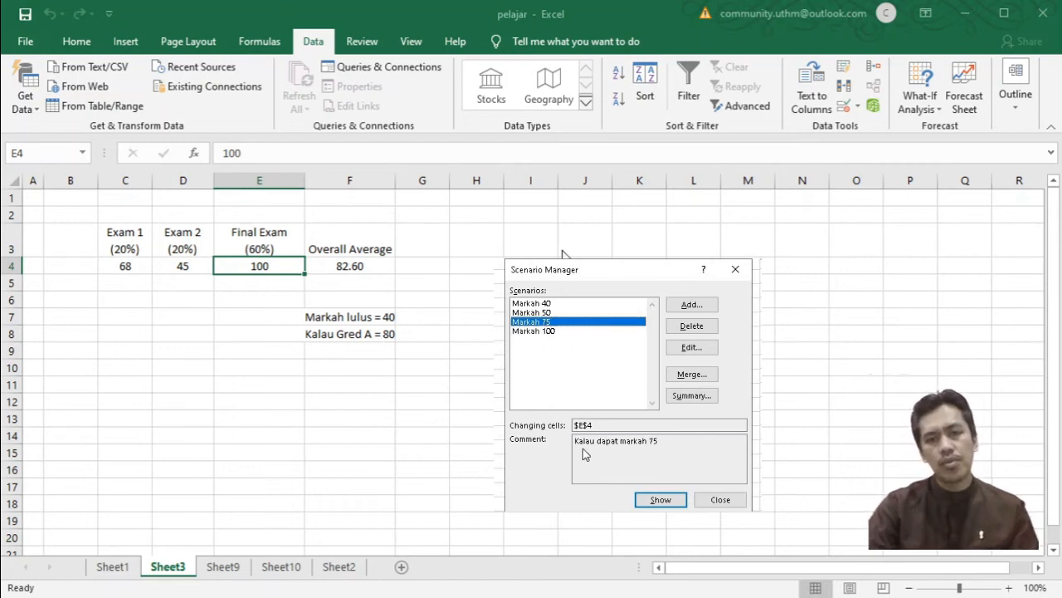
{"action": "left_click", "coordinate": [658, 500]}
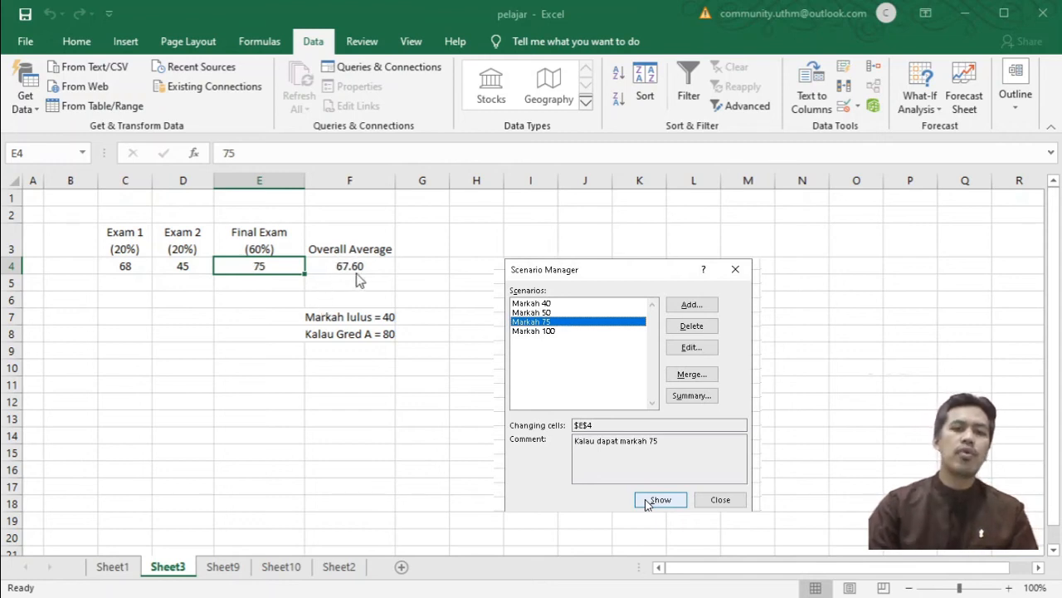
{"action": "left_click", "coordinate": [563, 314]}
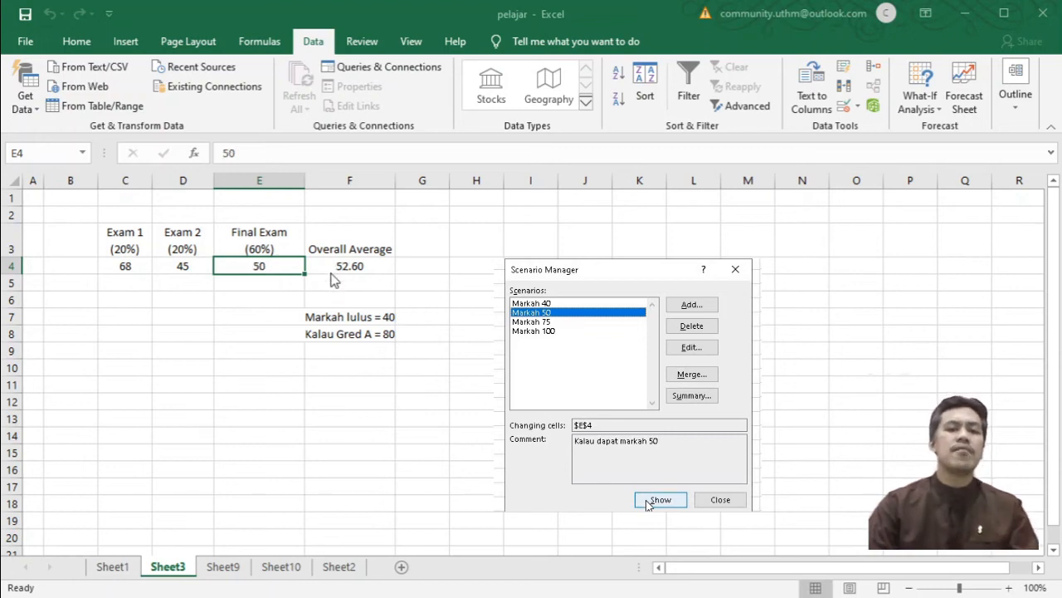
{"action": "left_click", "coordinate": [563, 304]}
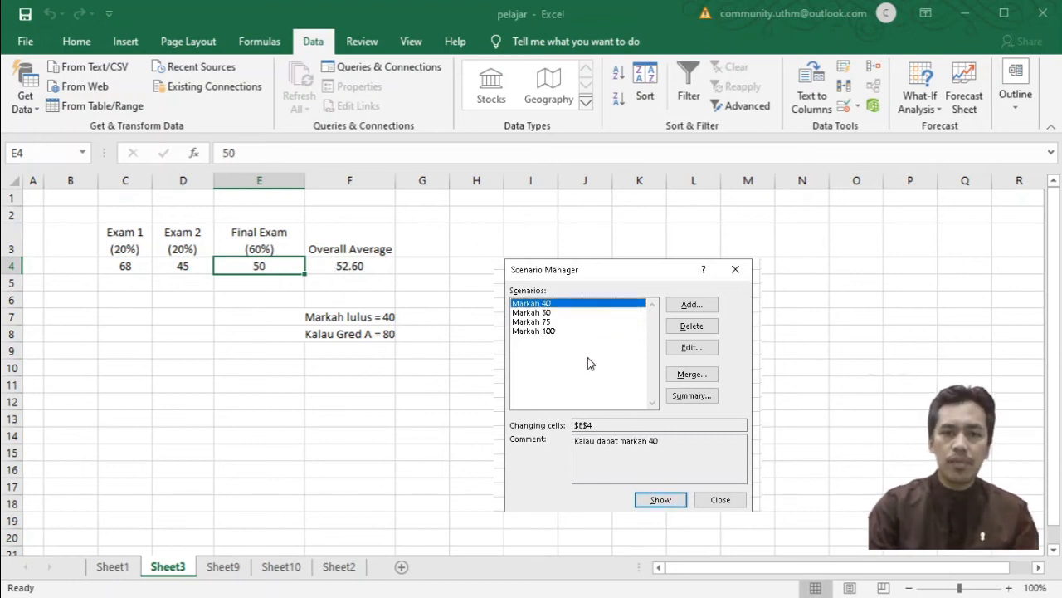
{"action": "left_click", "coordinate": [654, 500]}
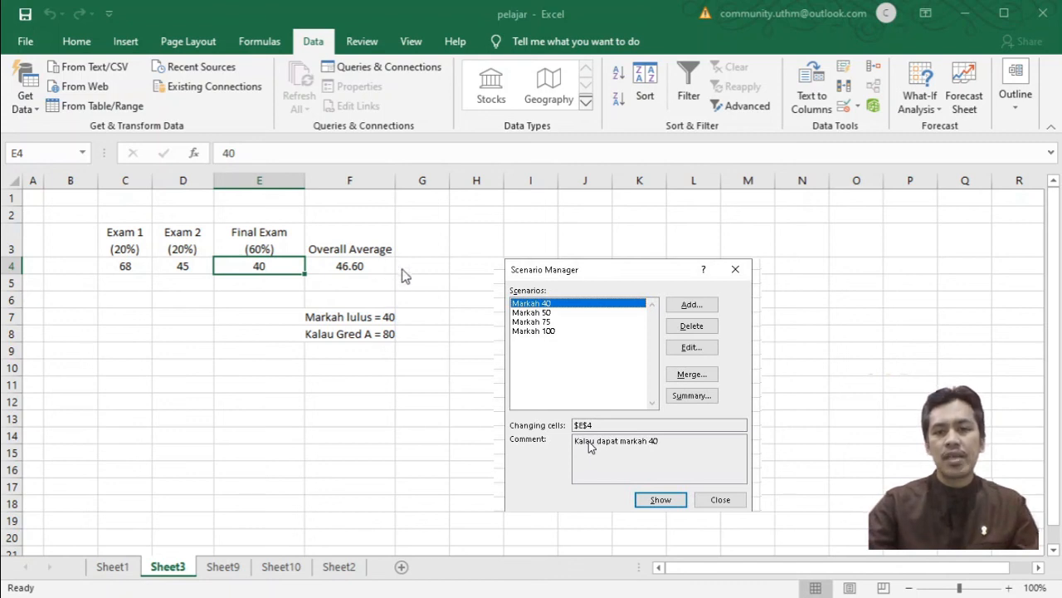
Generate a scenario summary report of all the scenarios with F4 as the result cell.
{"action": "left_click", "coordinate": [690, 395]}
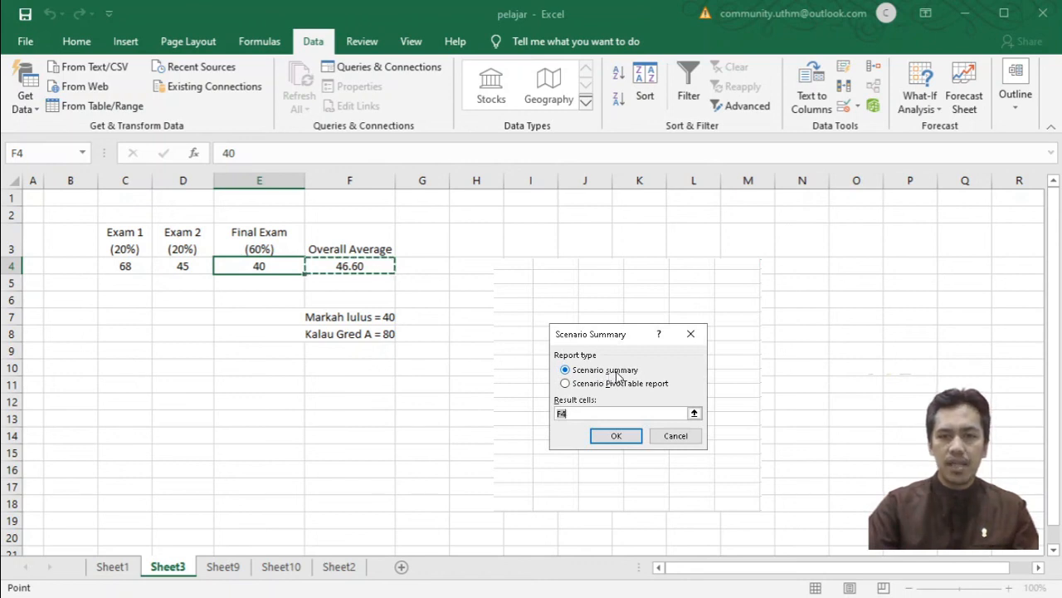
{"action": "left_click", "coordinate": [628, 438]}
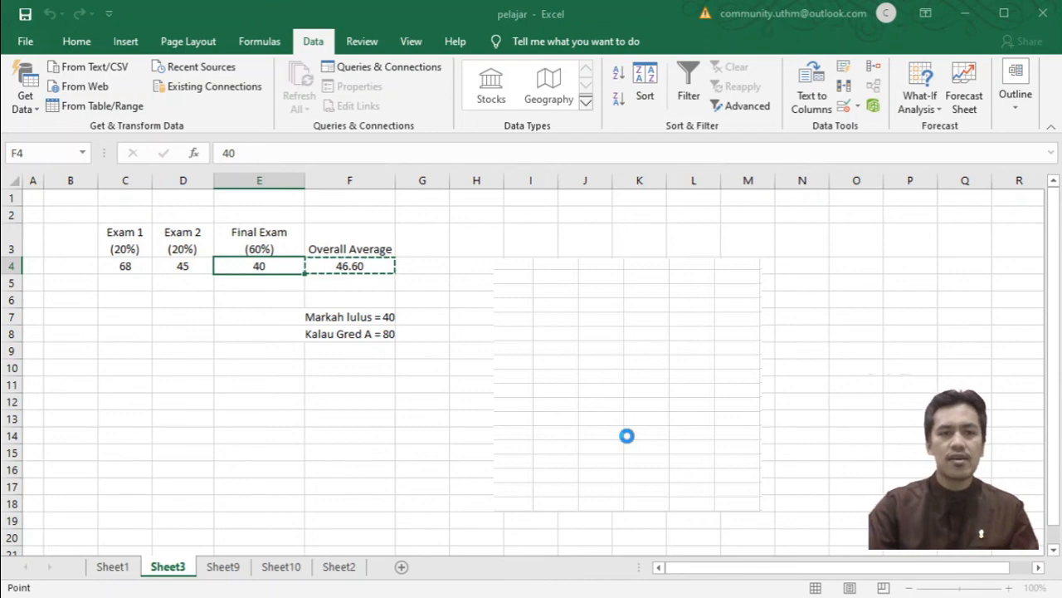